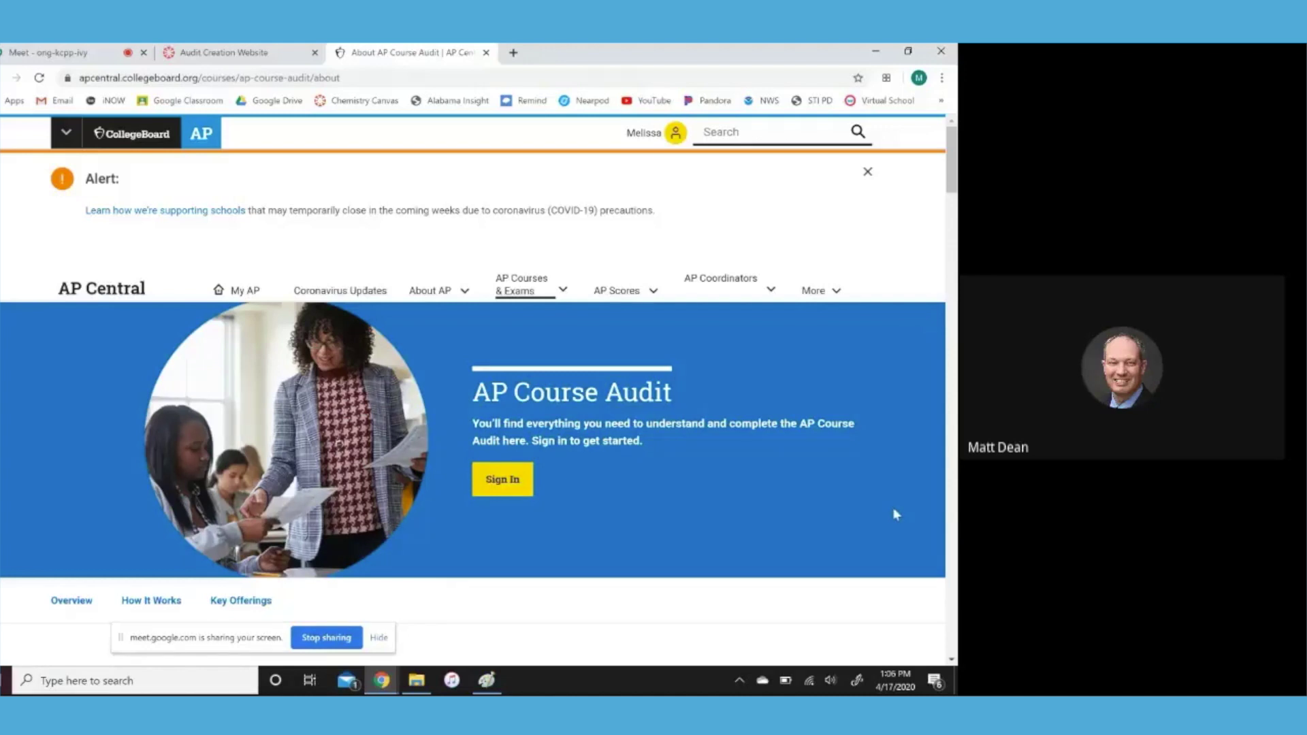
Sign in to AP Course Audit with the saved College Board account password
{"action": "left_click", "coordinate": [488, 485]}
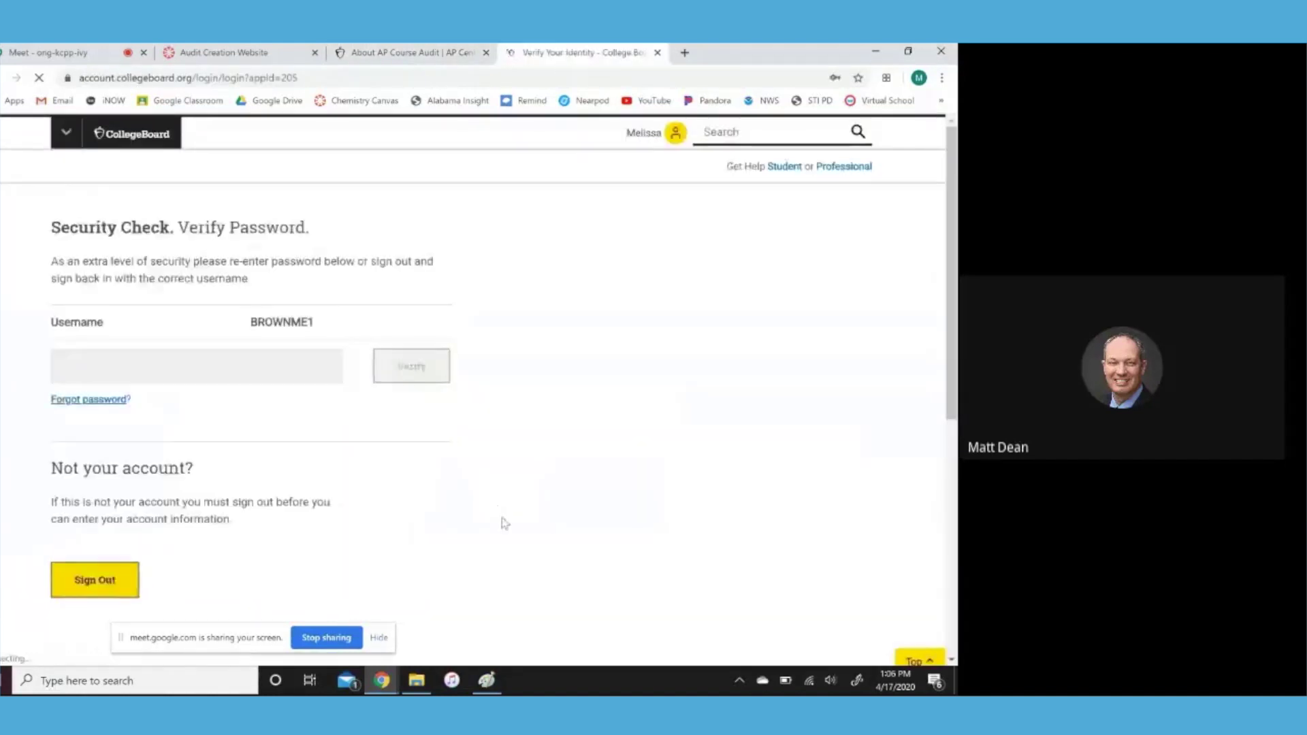
{"action": "left_click", "coordinate": [151, 356]}
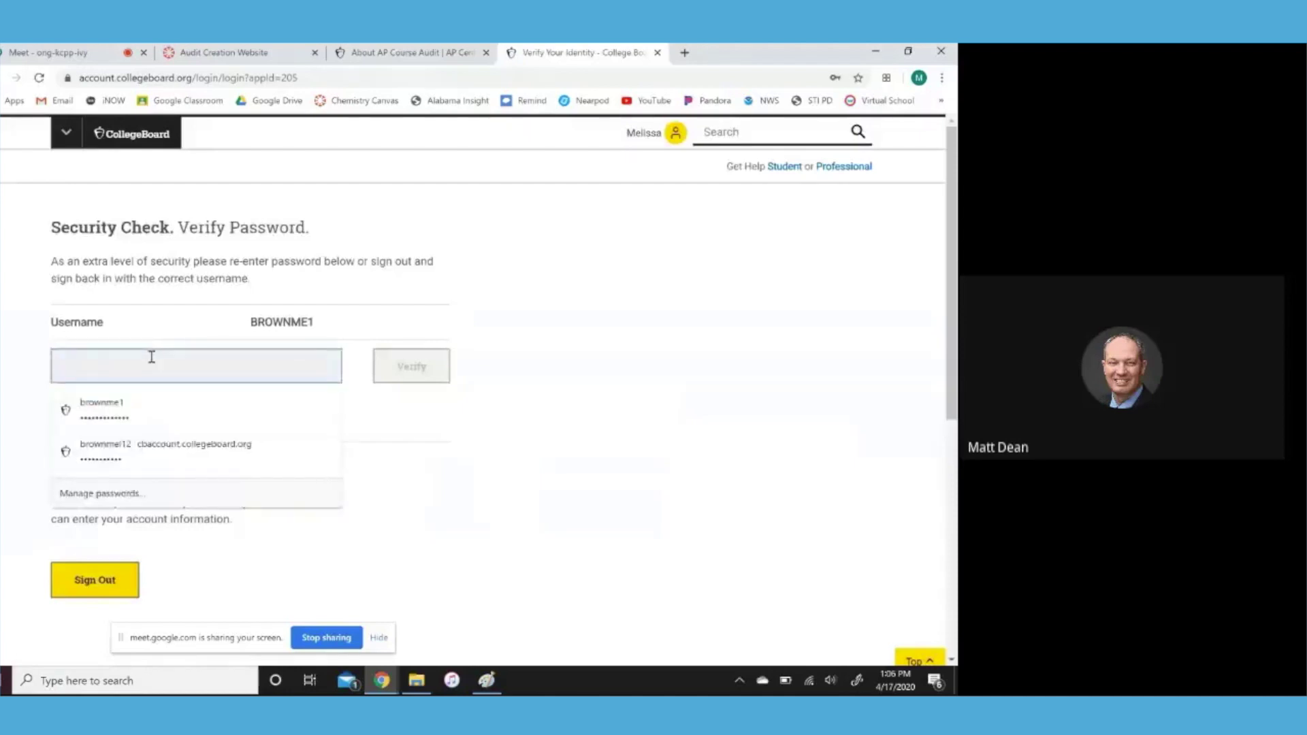
{"action": "left_click", "coordinate": [127, 398]}
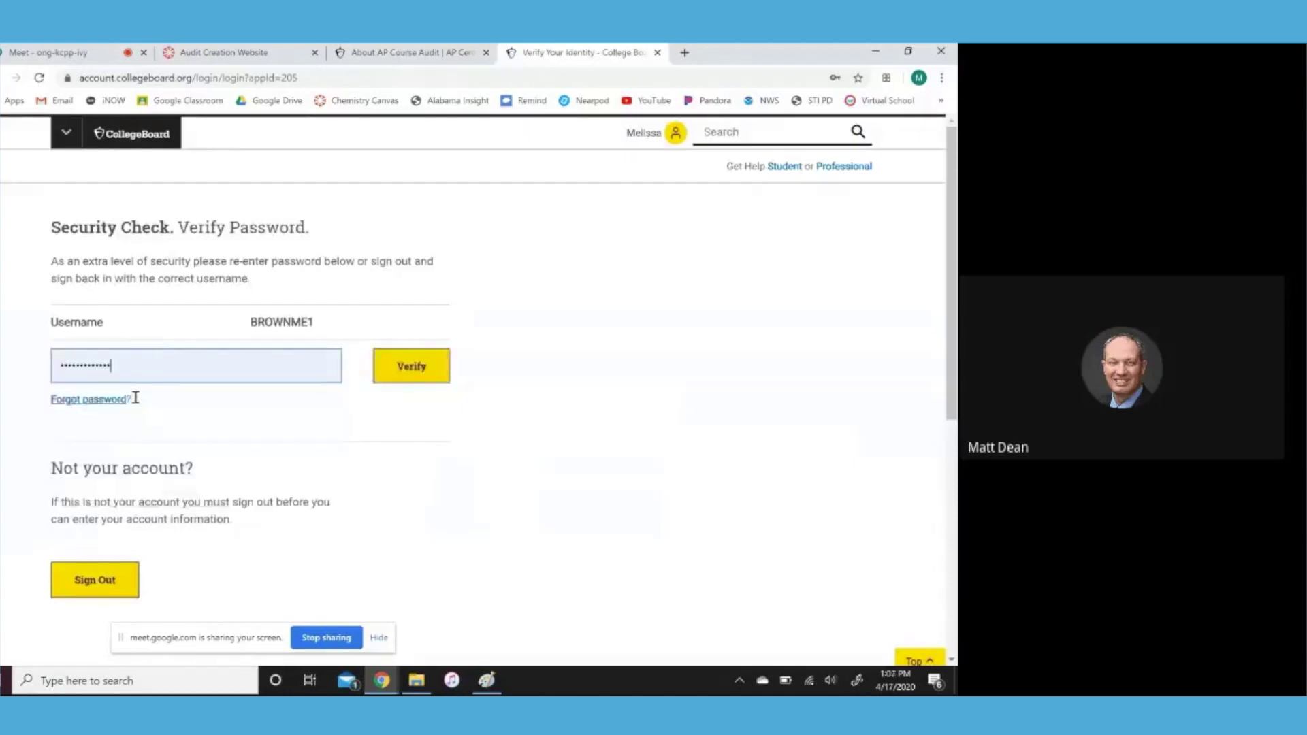
{"action": "left_click", "coordinate": [411, 371]}
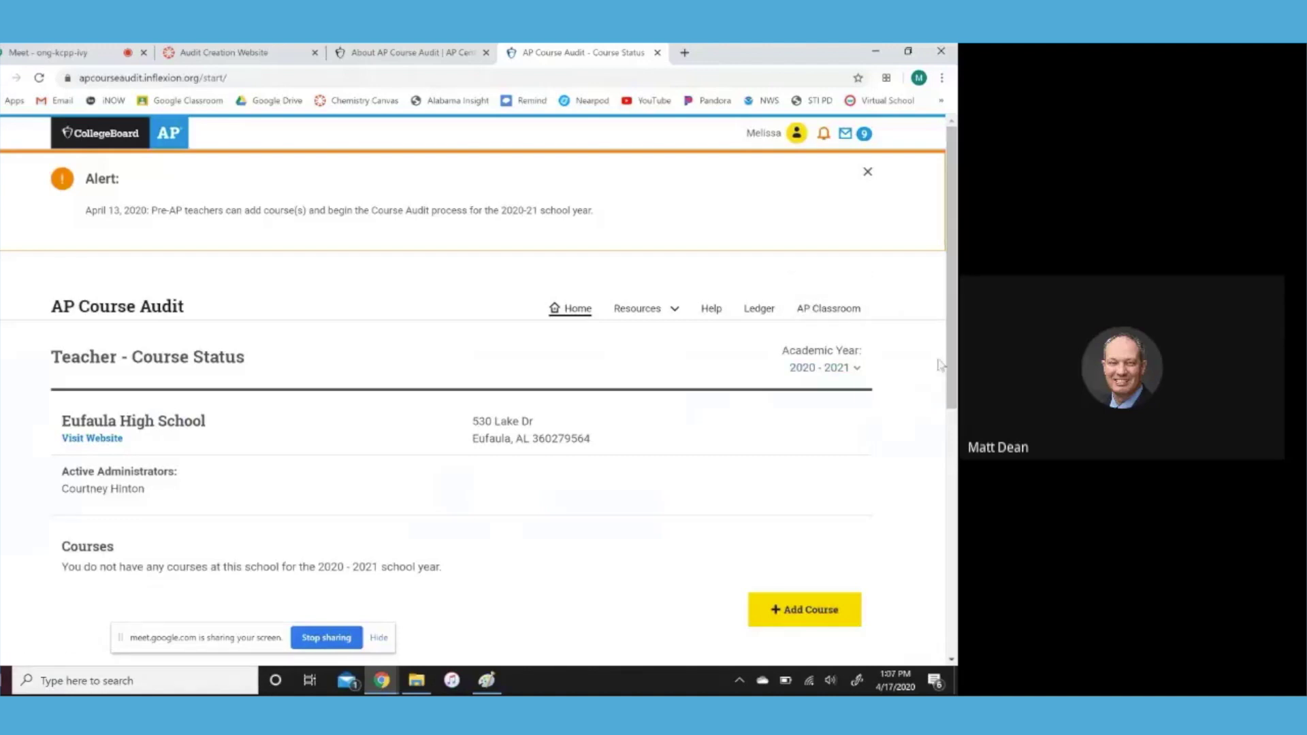
Add Chemistry as a new AP course, accepting the prior-authorization warning
{"action": "left_click", "coordinate": [823, 612]}
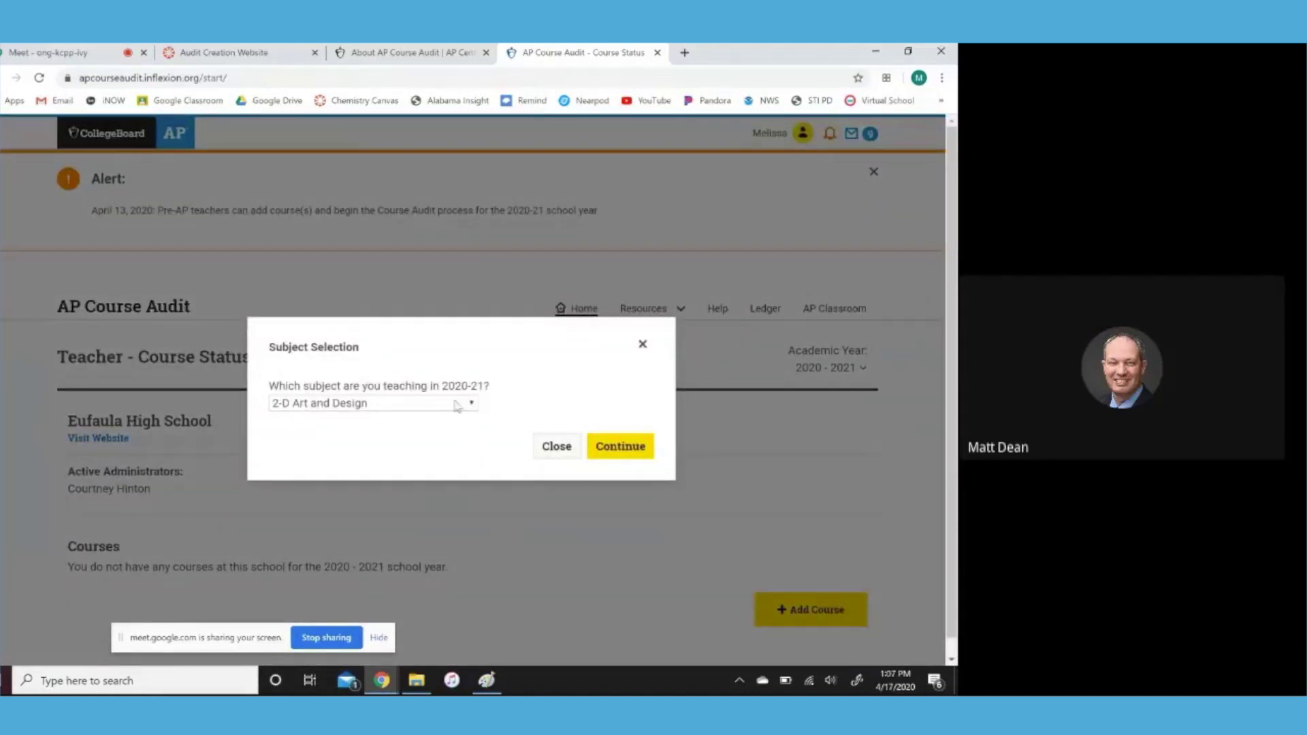
{"action": "left_click", "coordinate": [465, 407]}
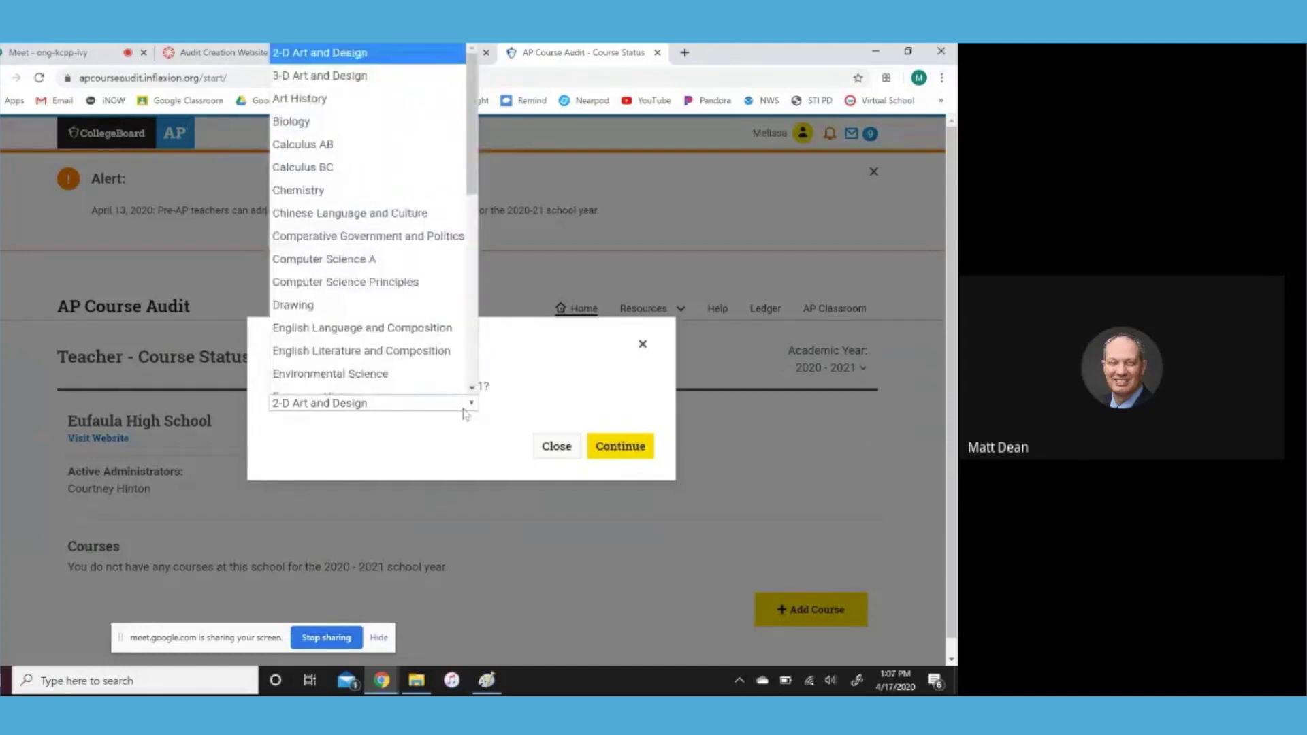
{"action": "scroll", "coordinate": [456, 354], "scroll_direction": "down", "scroll_amount": 1}
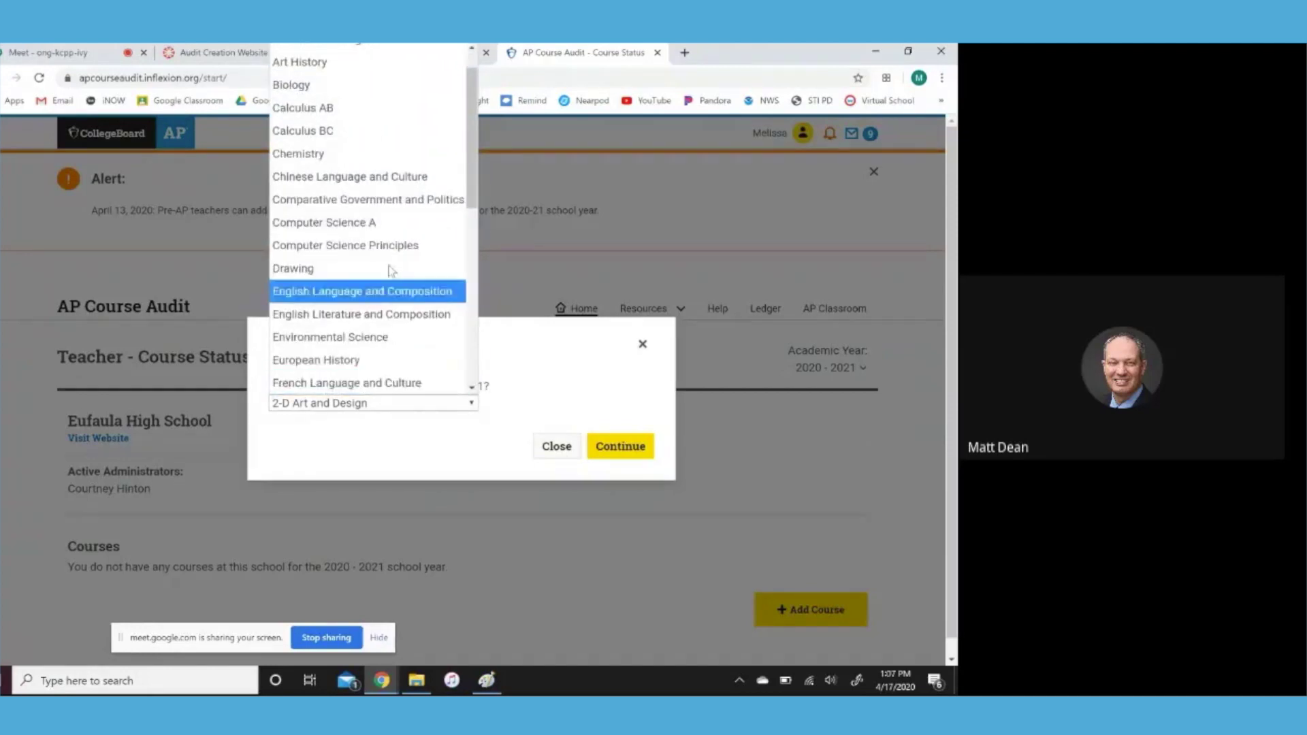
{"action": "left_click", "coordinate": [321, 155]}
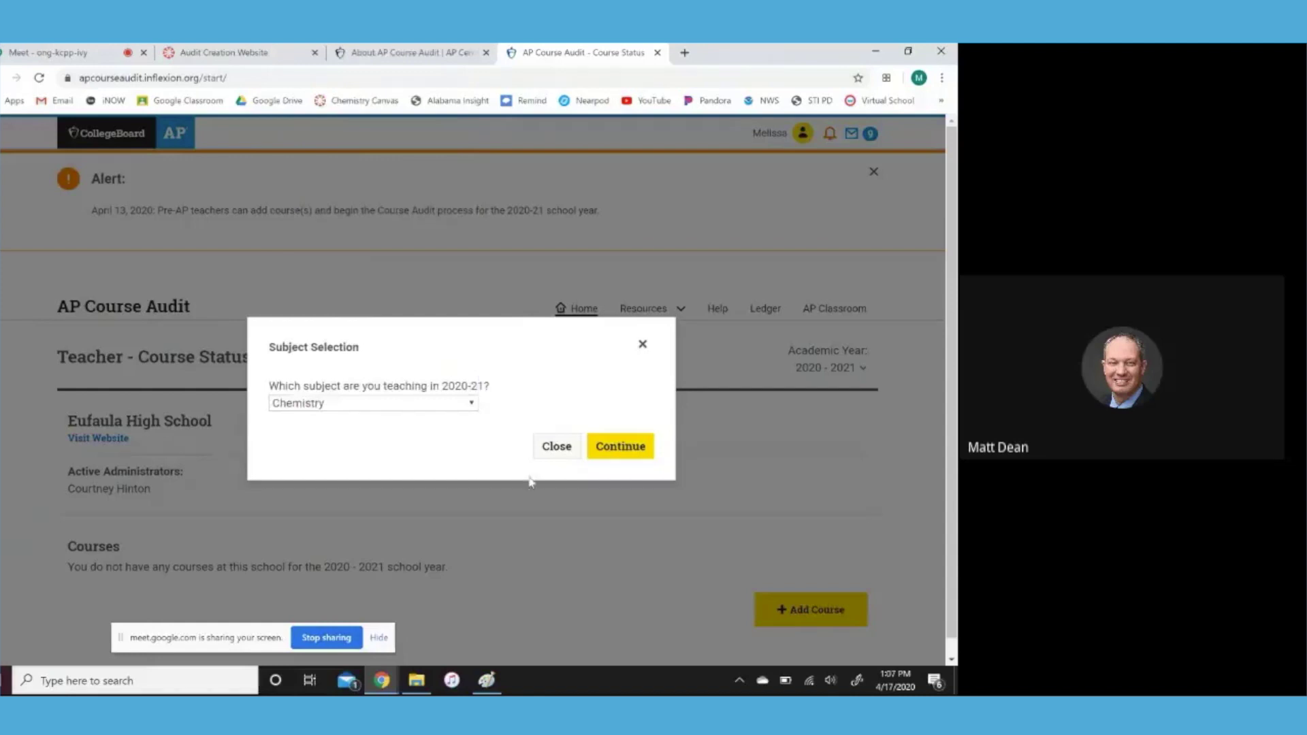
{"action": "left_click", "coordinate": [620, 449]}
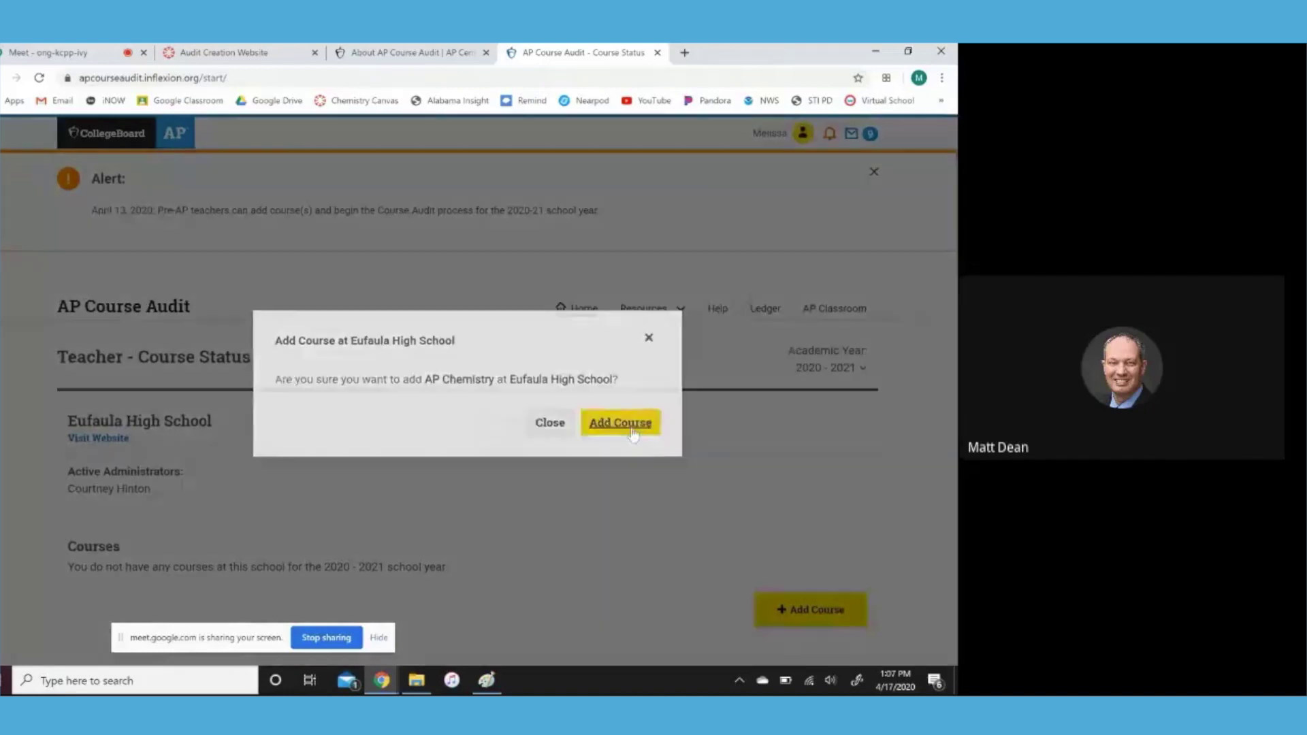
{"action": "left_click", "coordinate": [632, 432]}
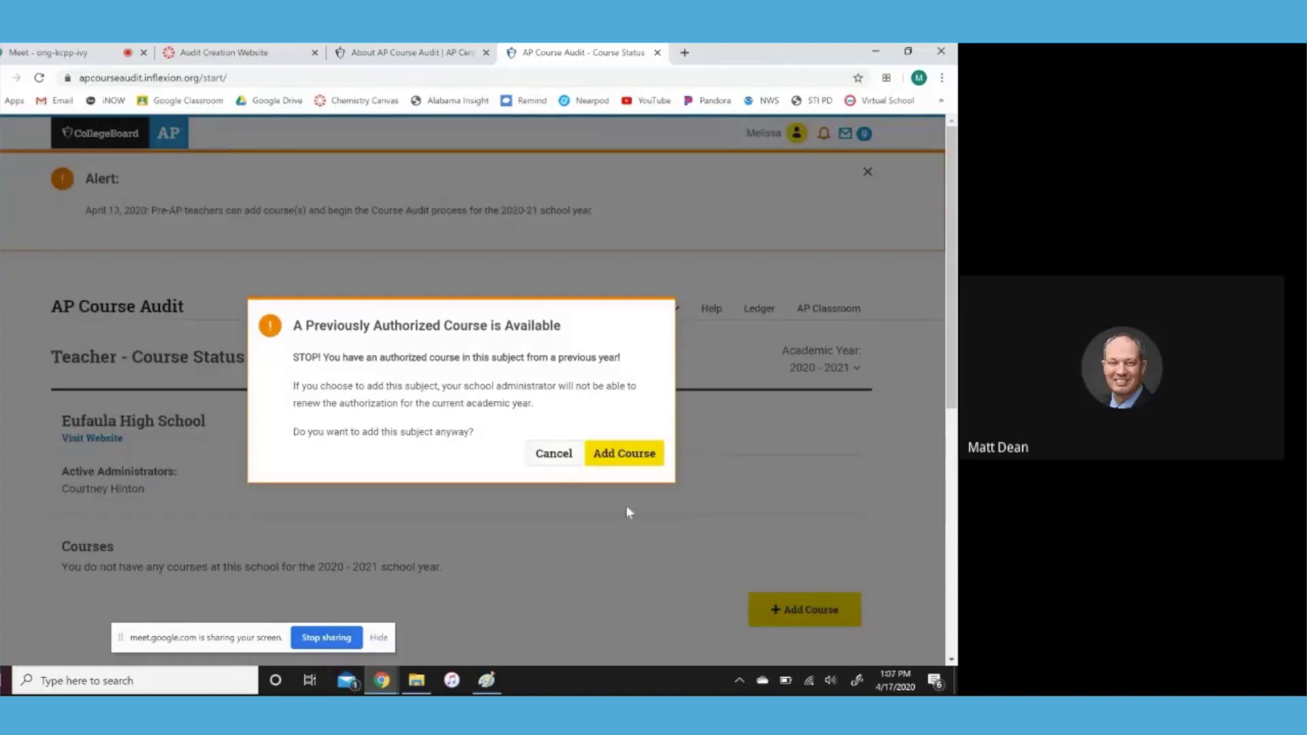
{"action": "left_click", "coordinate": [627, 454]}
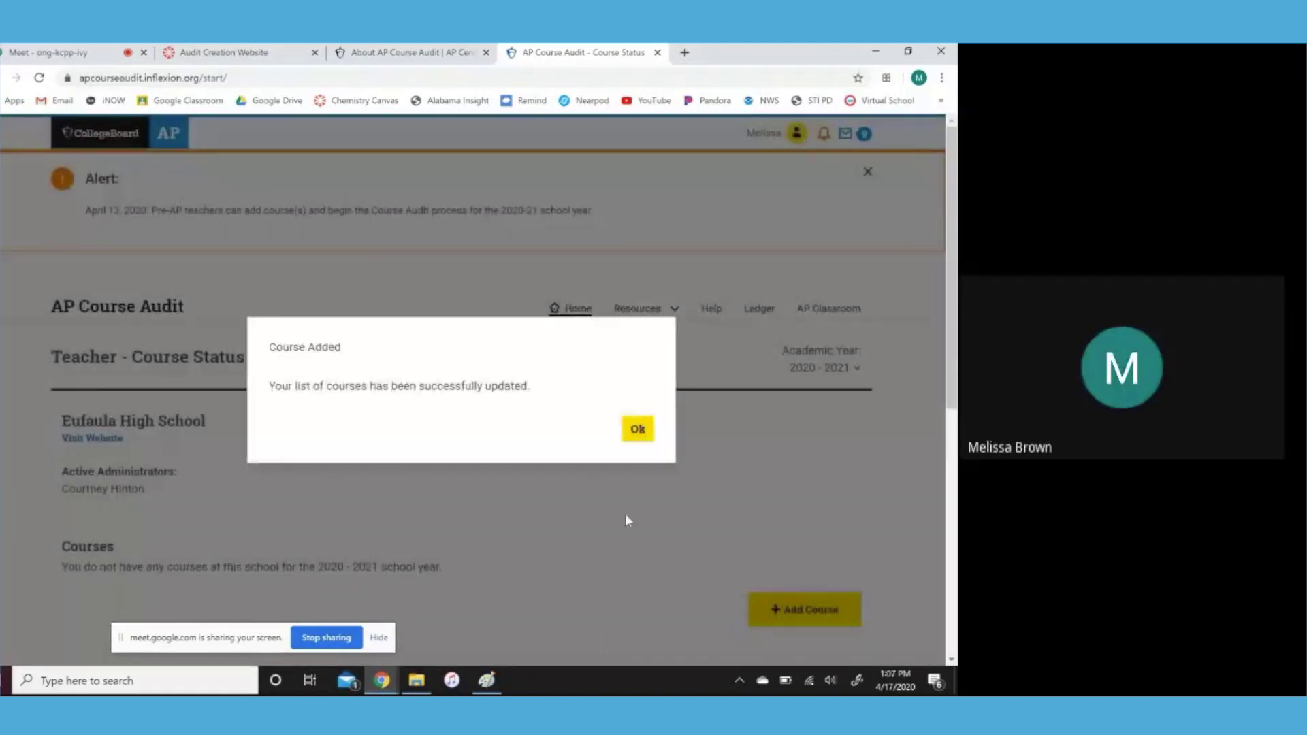
{"action": "left_click", "coordinate": [639, 438]}
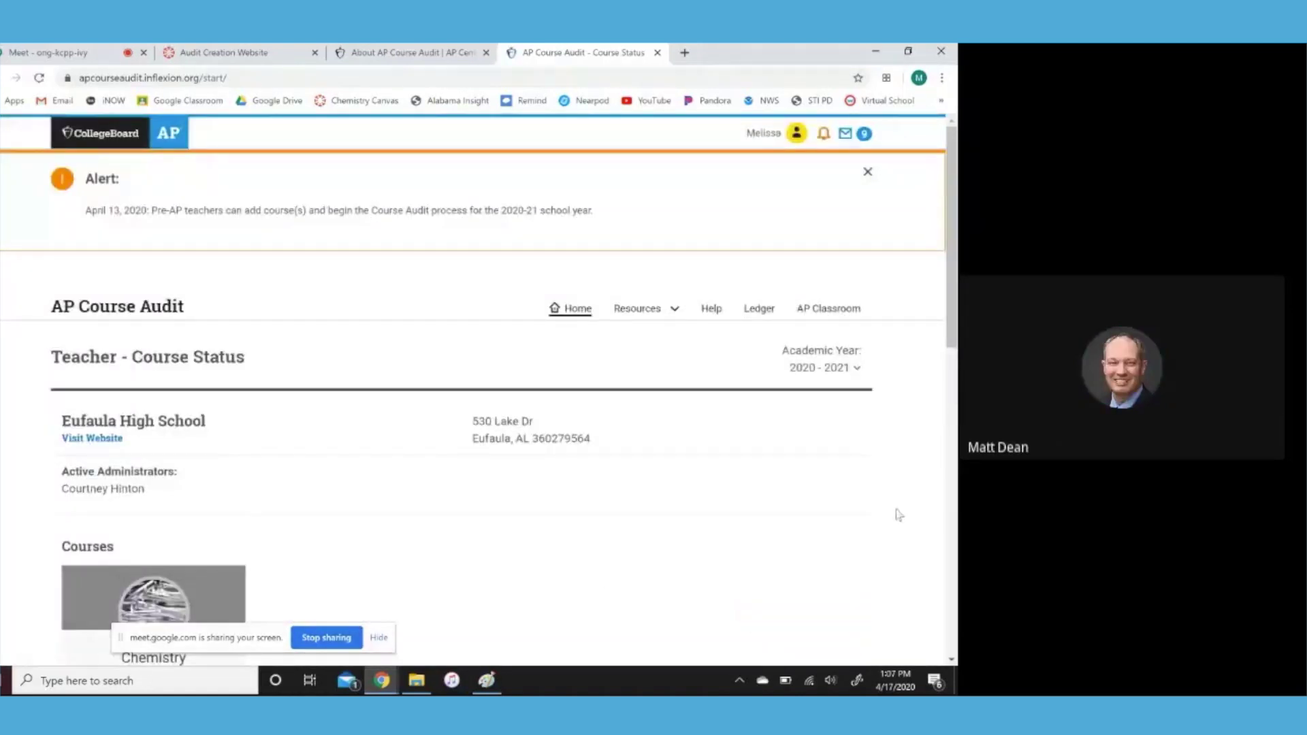
Open the Chemistry course audit form from the course status page
{"action": "scroll", "coordinate": [897, 511], "scroll_direction": "down", "scroll_amount": 2}
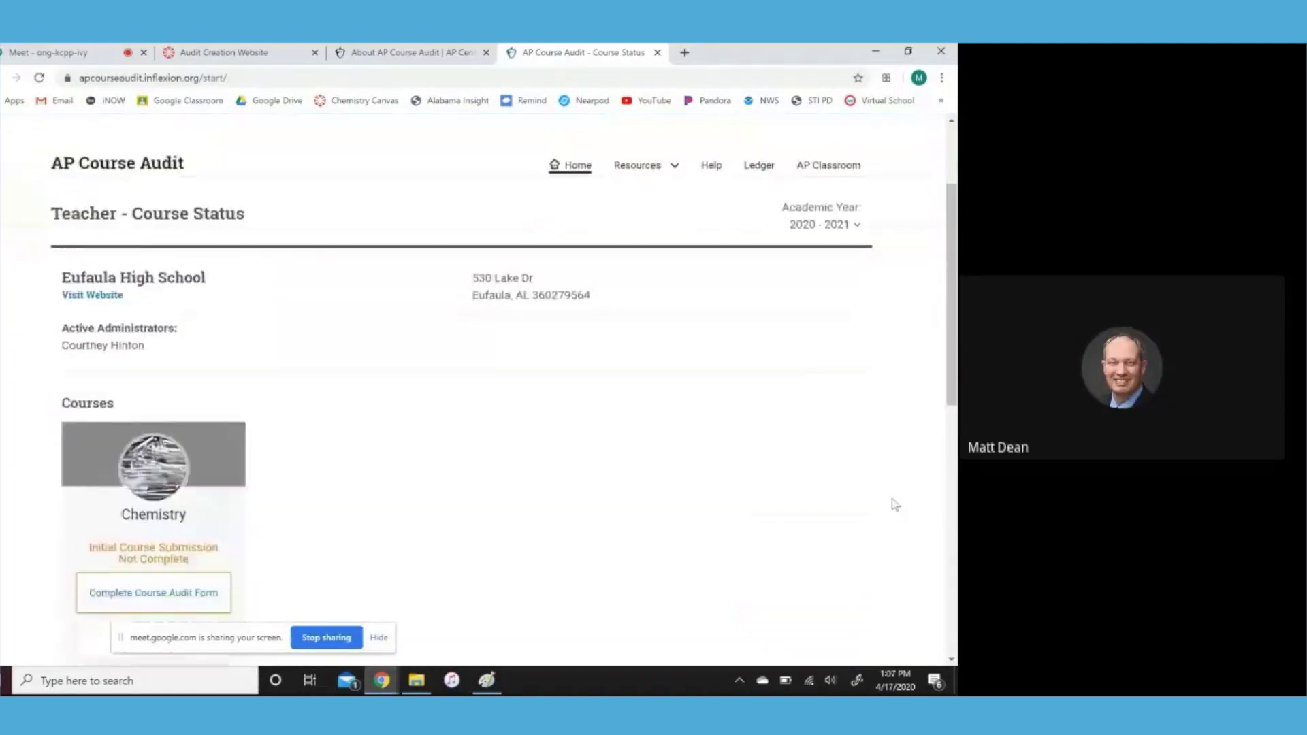
{"action": "scroll", "coordinate": [895, 504], "scroll_direction": "down", "scroll_amount": 2}
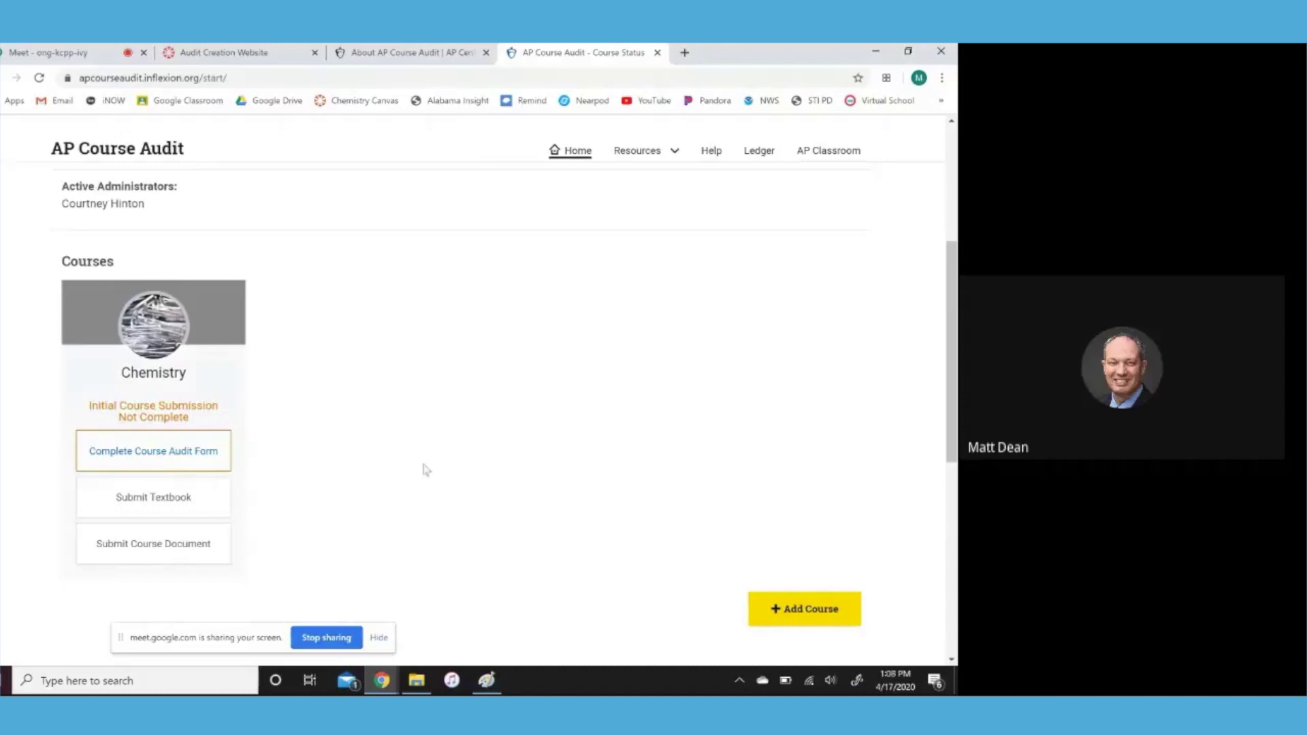
{"action": "left_click", "coordinate": [172, 459]}
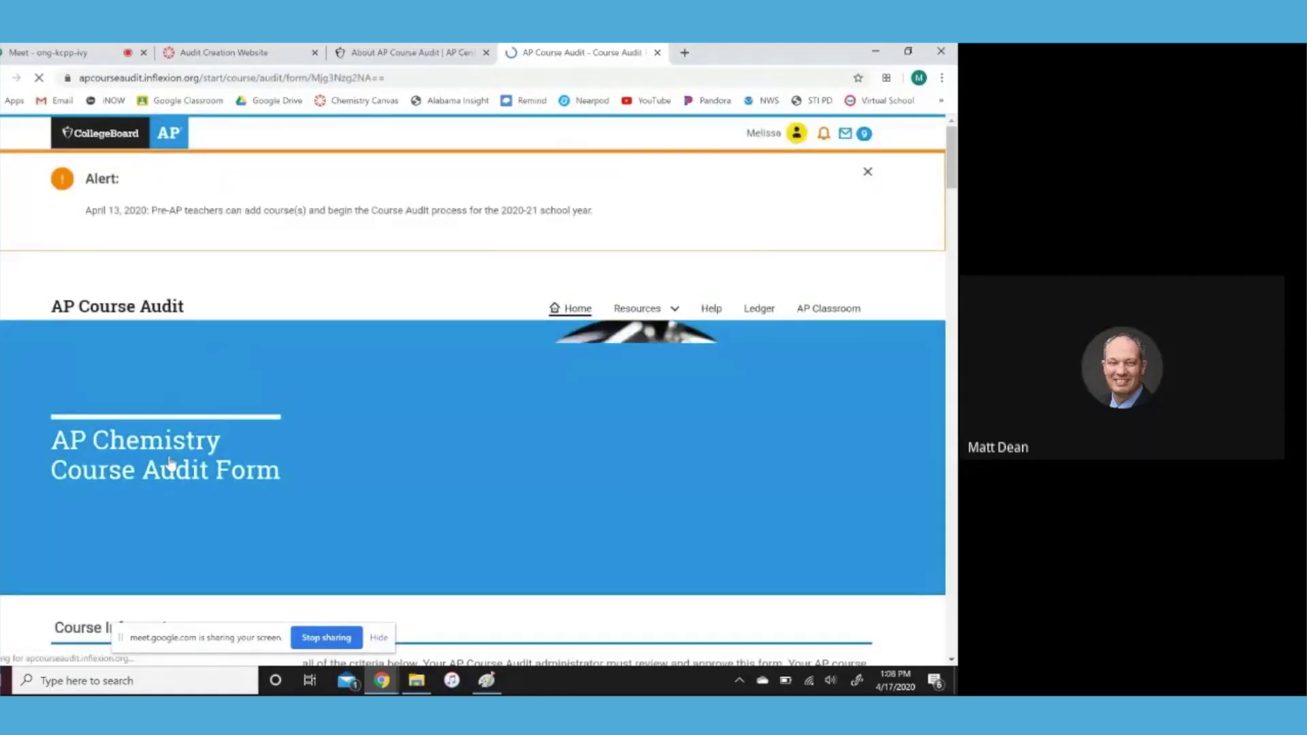
Agree to all six Course Information attestations, from 2020-2021 teaching to Personal Progress Checks
{"action": "scroll", "coordinate": [915, 504], "scroll_direction": "down", "scroll_amount": 1}
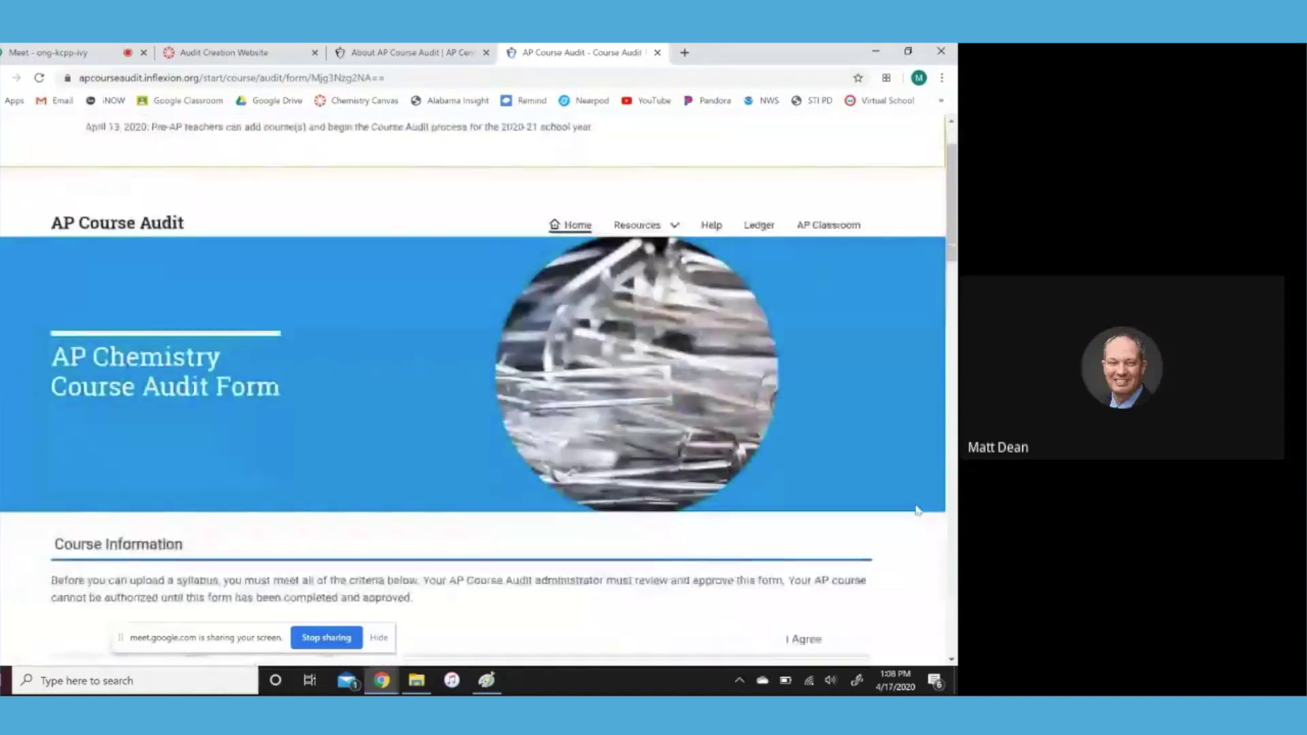
{"action": "scroll", "coordinate": [916, 509], "scroll_direction": "down", "scroll_amount": 2}
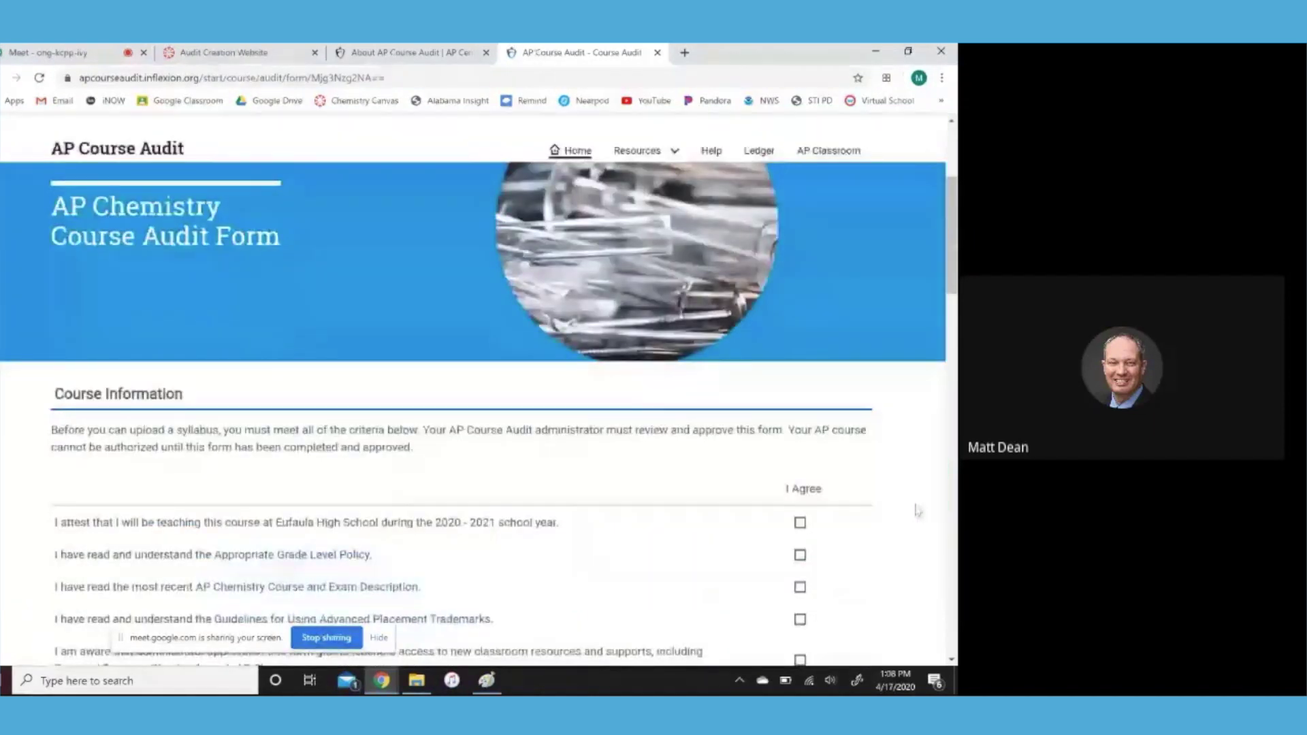
{"action": "scroll", "coordinate": [916, 509], "scroll_direction": "down", "scroll_amount": 3}
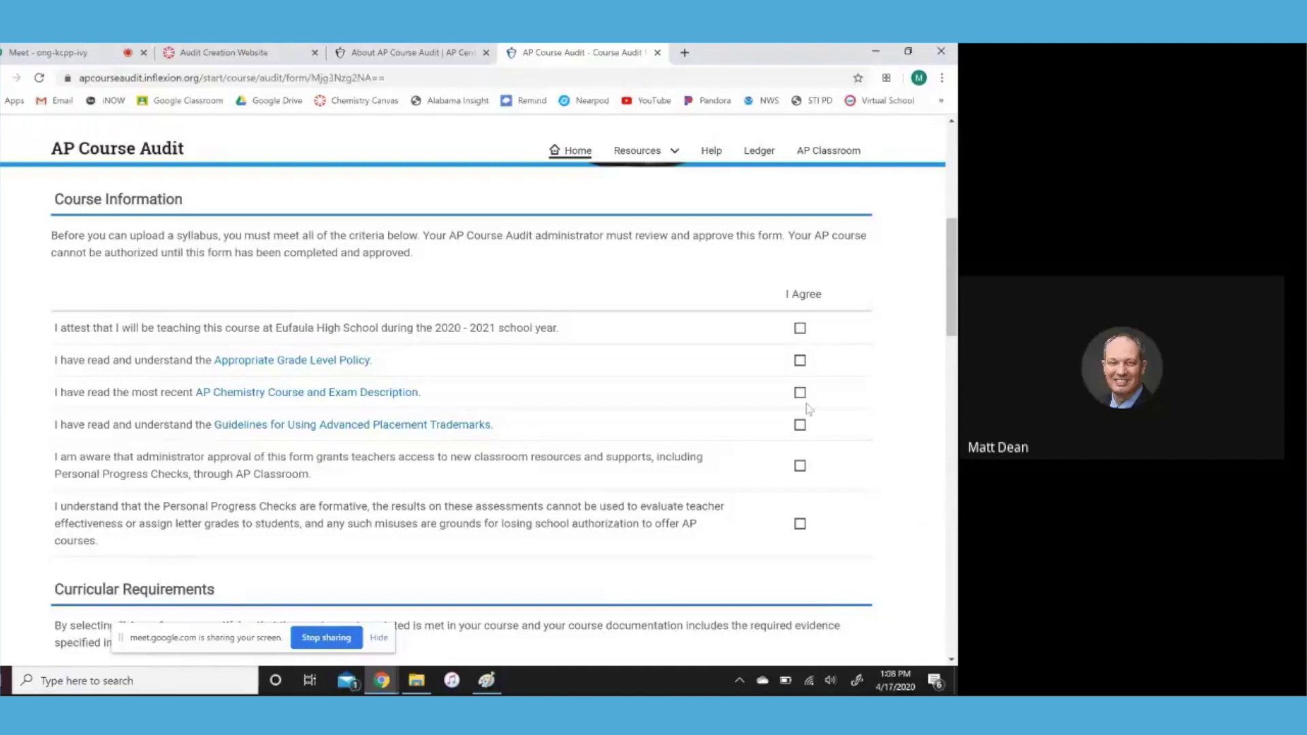
{"action": "left_click", "coordinate": [799, 328]}
{"action": "left_click", "coordinate": [799, 360]}
{"action": "left_click", "coordinate": [800, 392]}
{"action": "left_click", "coordinate": [800, 425]}
{"action": "left_click", "coordinate": [800, 467]}
{"action": "left_click", "coordinate": [800, 524]}
Agree to the curricular requirements: college-level resources, all CED units, science practices, real-world application, lab time, investigation evidence
{"action": "scroll", "coordinate": [893, 398], "scroll_direction": "down", "scroll_amount": 6}
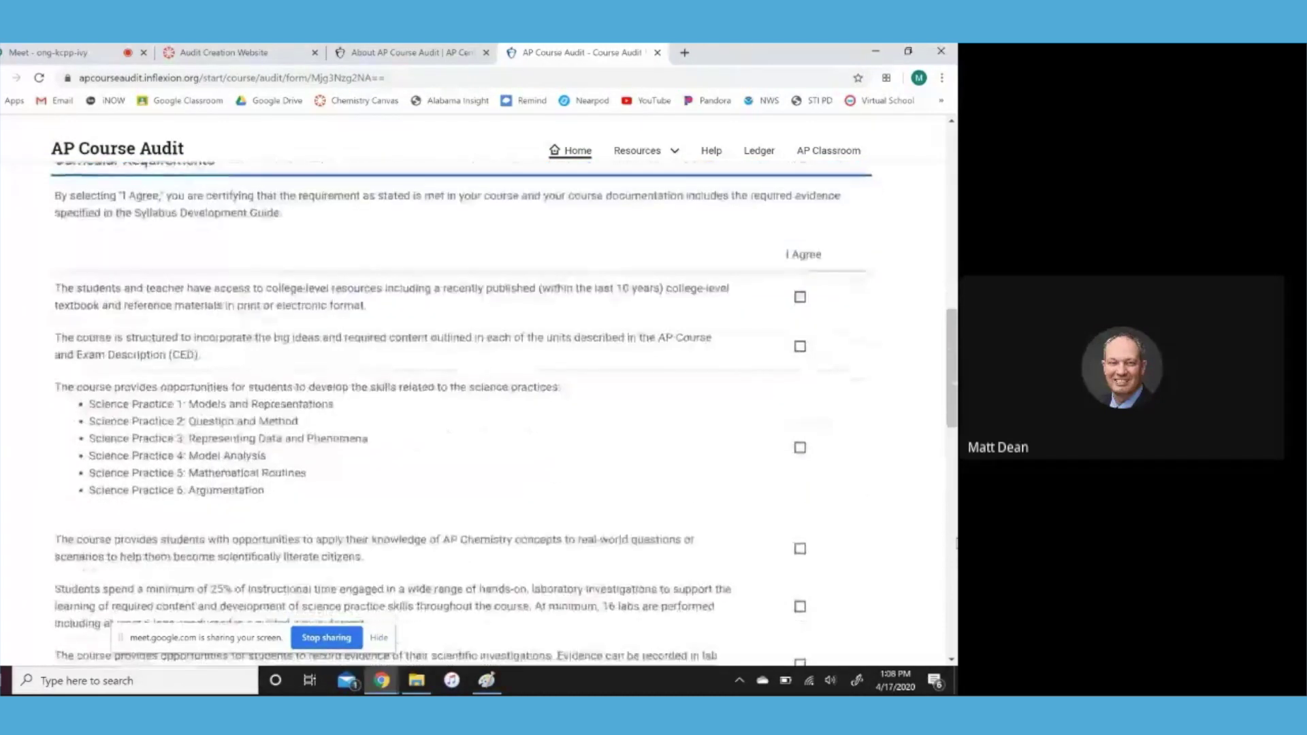
{"action": "left_click", "coordinate": [800, 299]}
{"action": "left_click", "coordinate": [799, 346]}
{"action": "scroll", "coordinate": [842, 399], "scroll_direction": "down", "scroll_amount": 3}
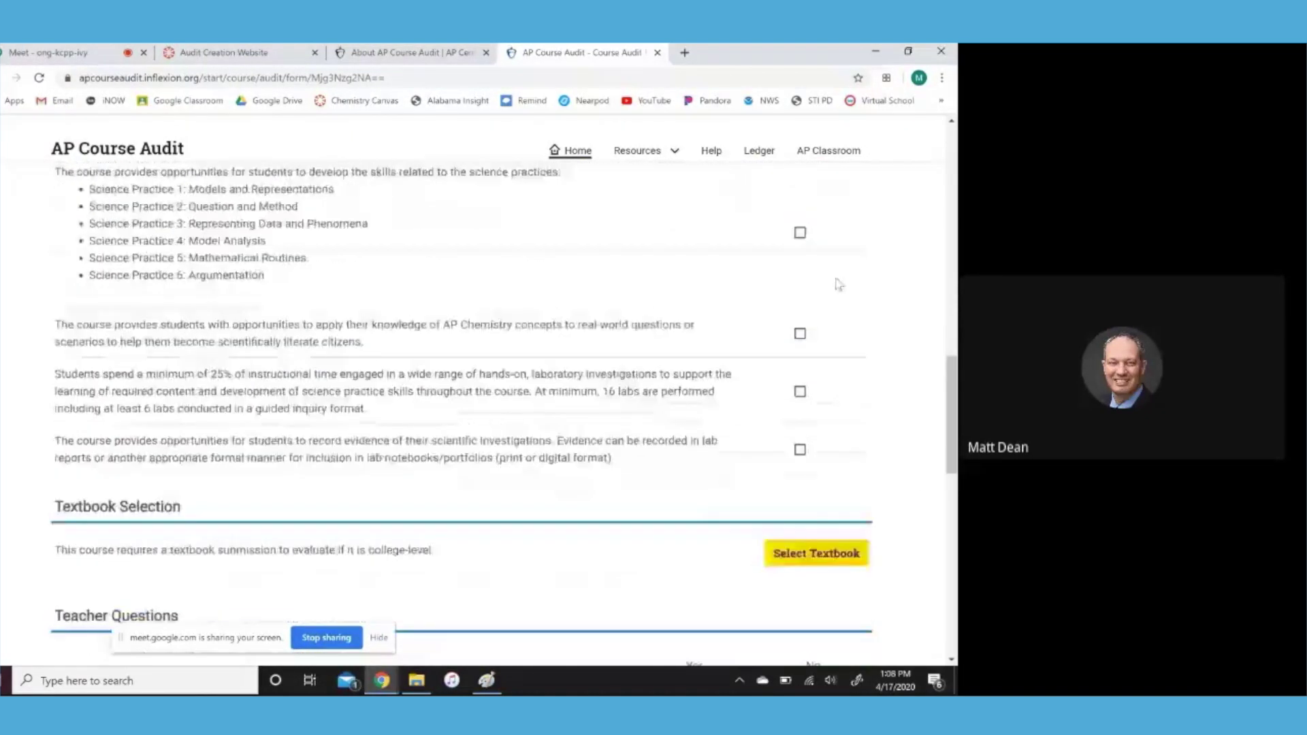
{"action": "left_click", "coordinate": [800, 234]}
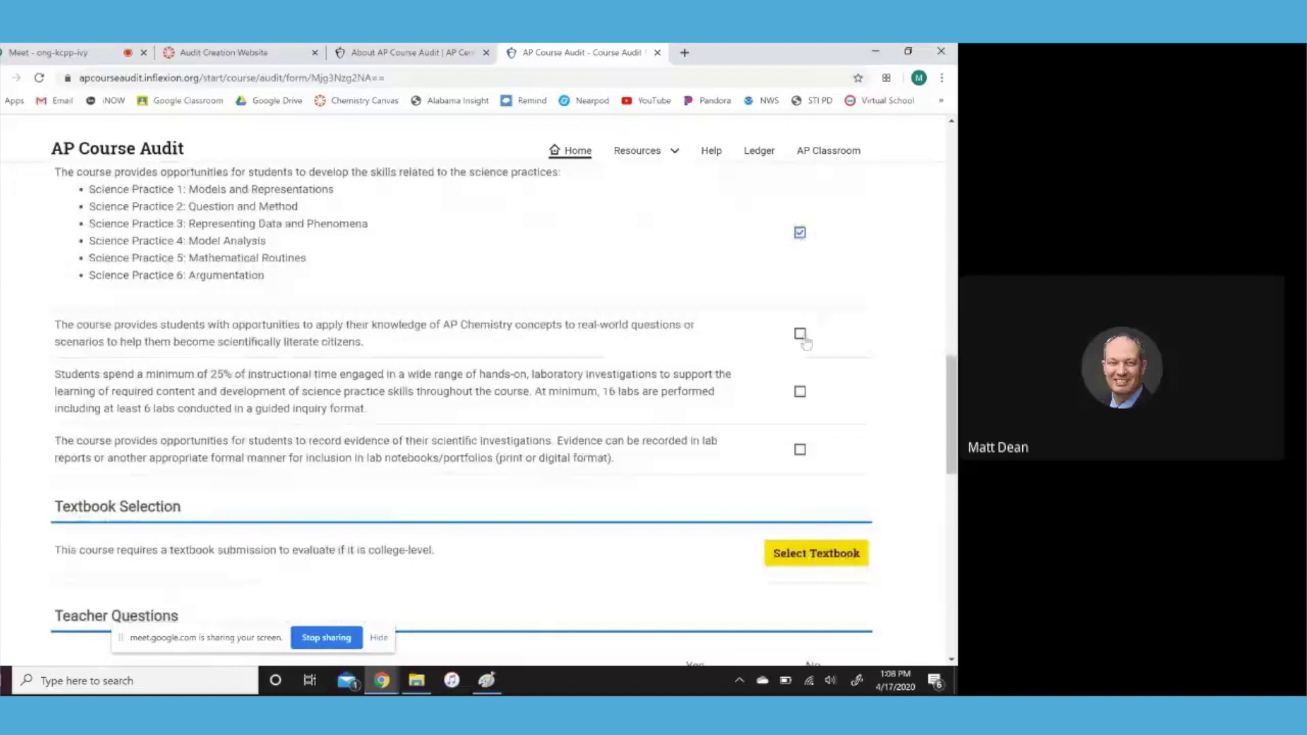
{"action": "left_click", "coordinate": [800, 333]}
{"action": "left_click", "coordinate": [799, 392]}
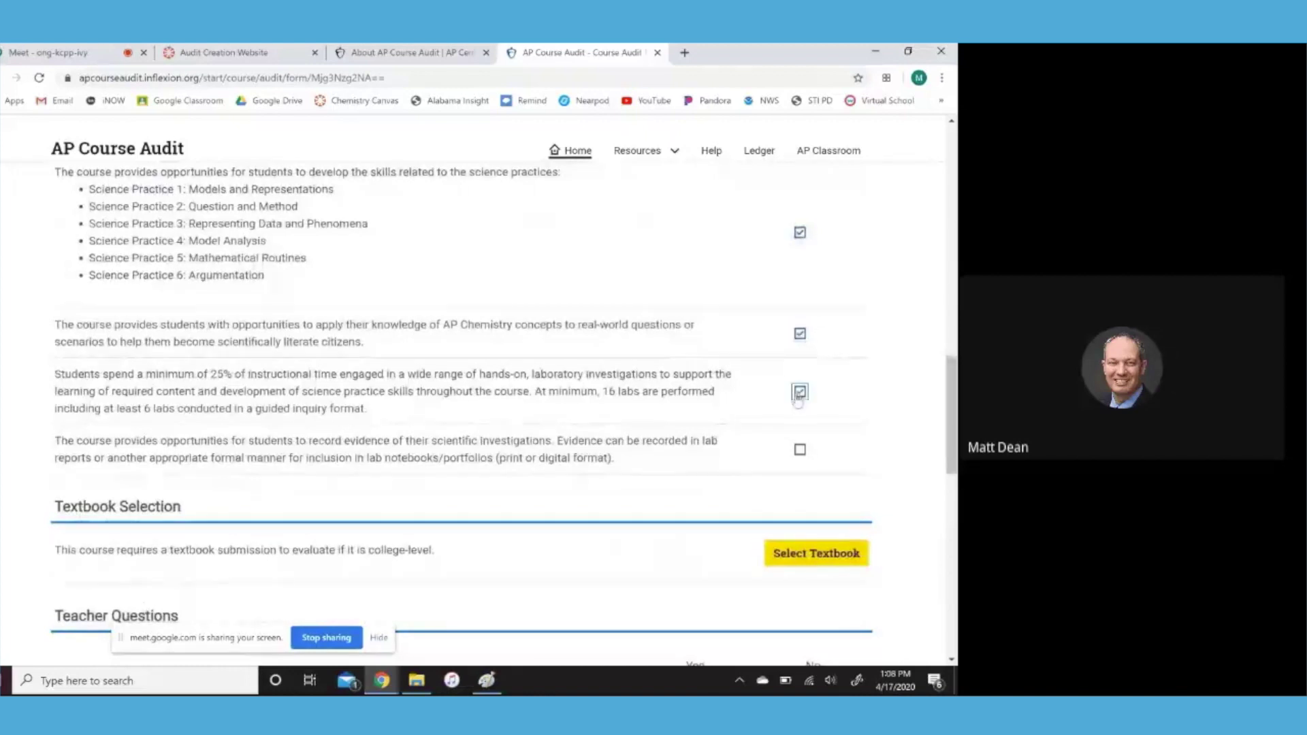
{"action": "left_click", "coordinate": [799, 451]}
{"action": "scroll", "coordinate": [904, 438], "scroll_direction": "down", "scroll_amount": 2}
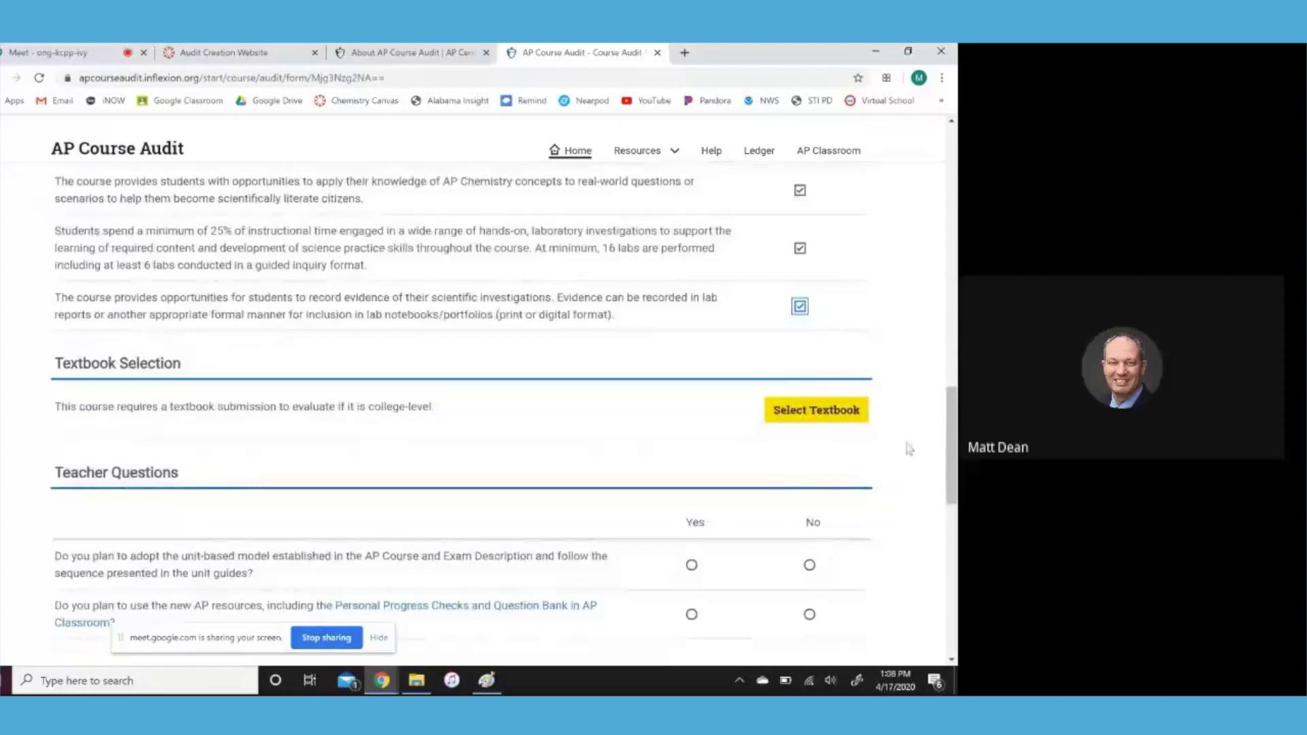
Select Zumdahl's Chemistry (AP Edition), 10th Edition, 2018 as the course textbook
{"action": "left_click", "coordinate": [852, 411]}
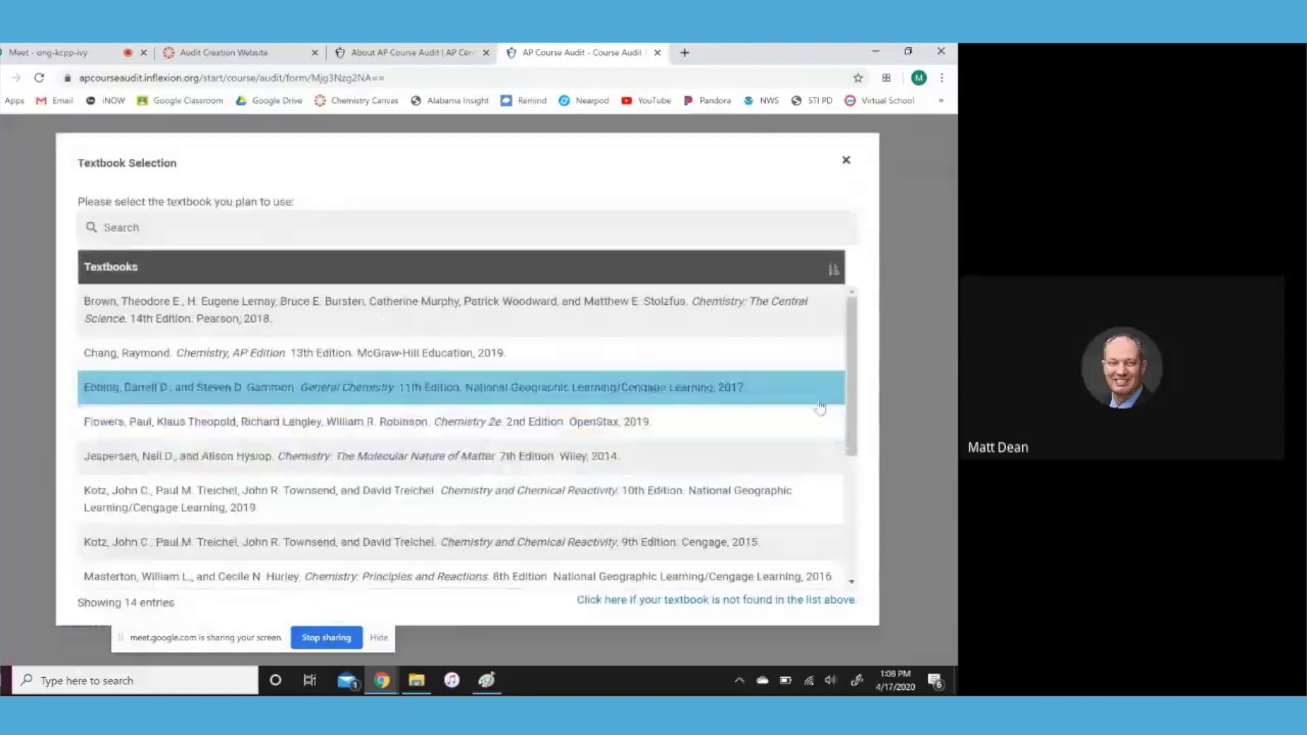
{"action": "scroll", "coordinate": [778, 379], "scroll_direction": "down", "scroll_amount": 1}
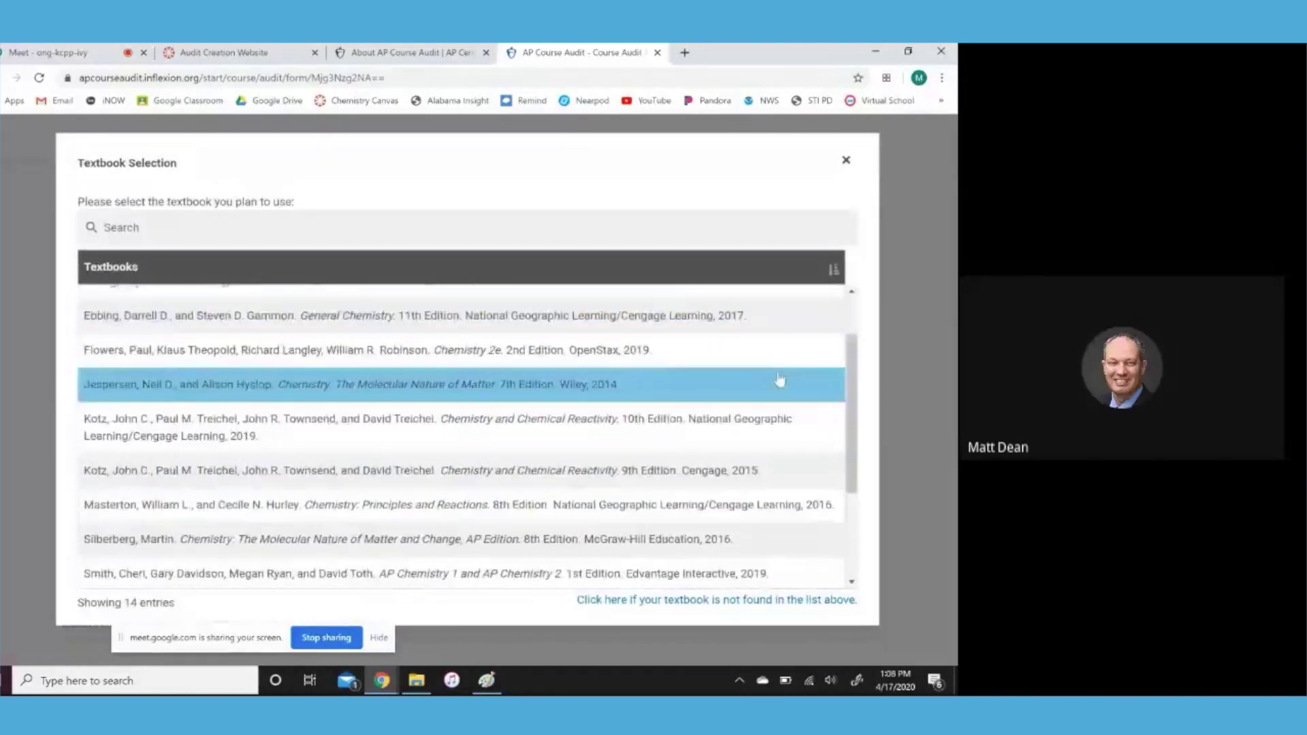
{"action": "scroll", "coordinate": [780, 379], "scroll_direction": "down", "scroll_amount": 2}
{"action": "scroll", "coordinate": [779, 379], "scroll_direction": "down", "scroll_amount": 1}
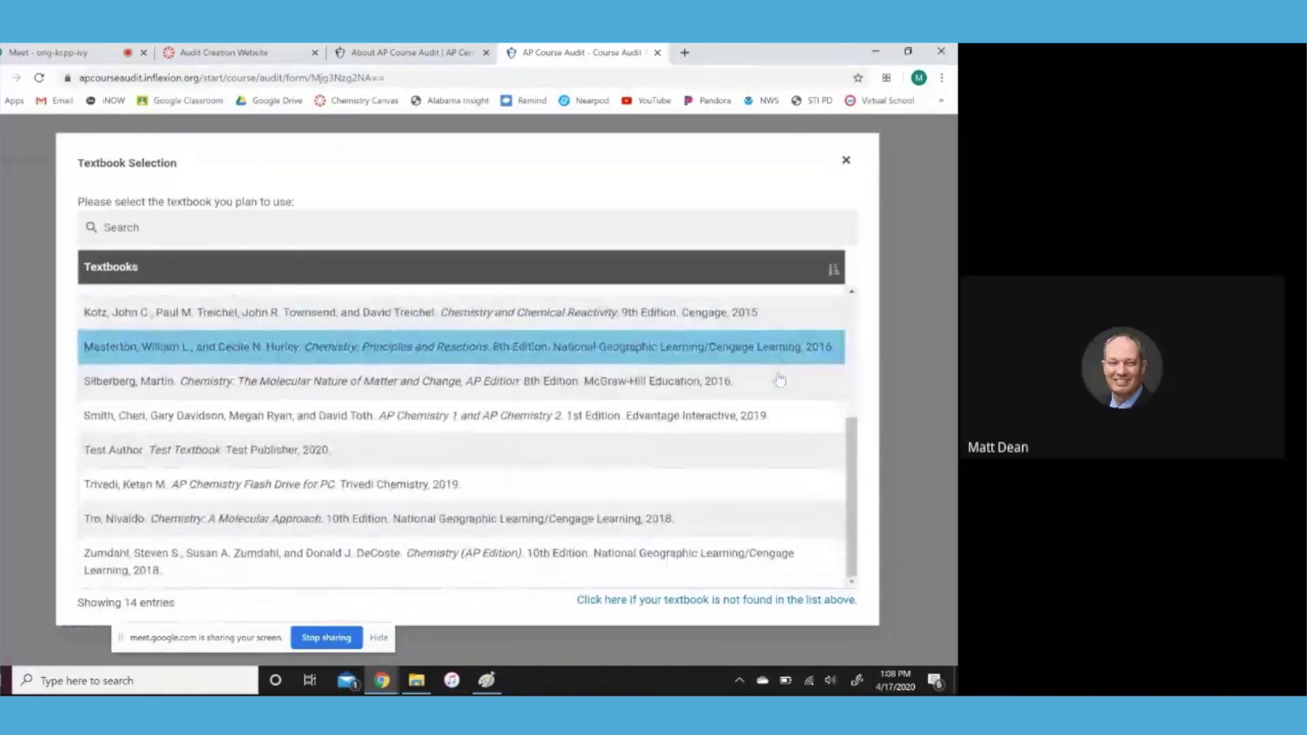
{"action": "left_click", "coordinate": [664, 554]}
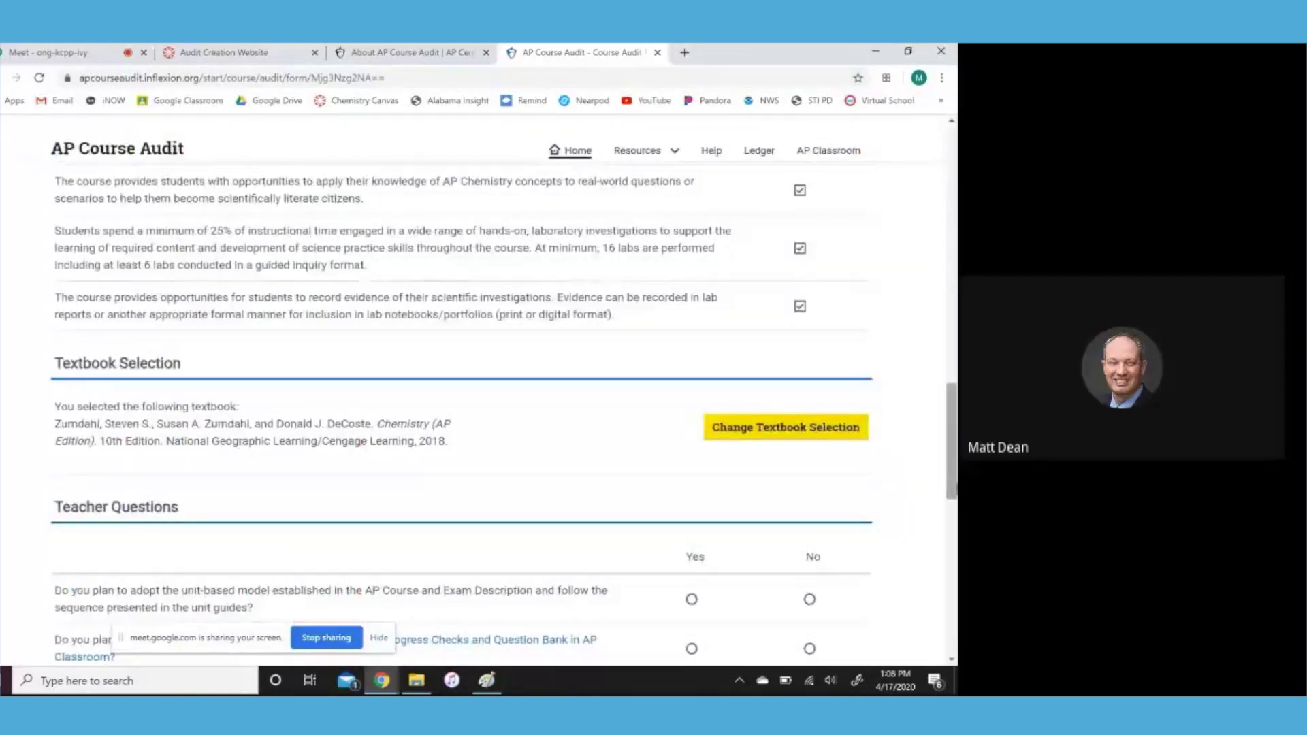
{"action": "scroll", "coordinate": [476, 408], "scroll_direction": "down", "scroll_amount": 3}
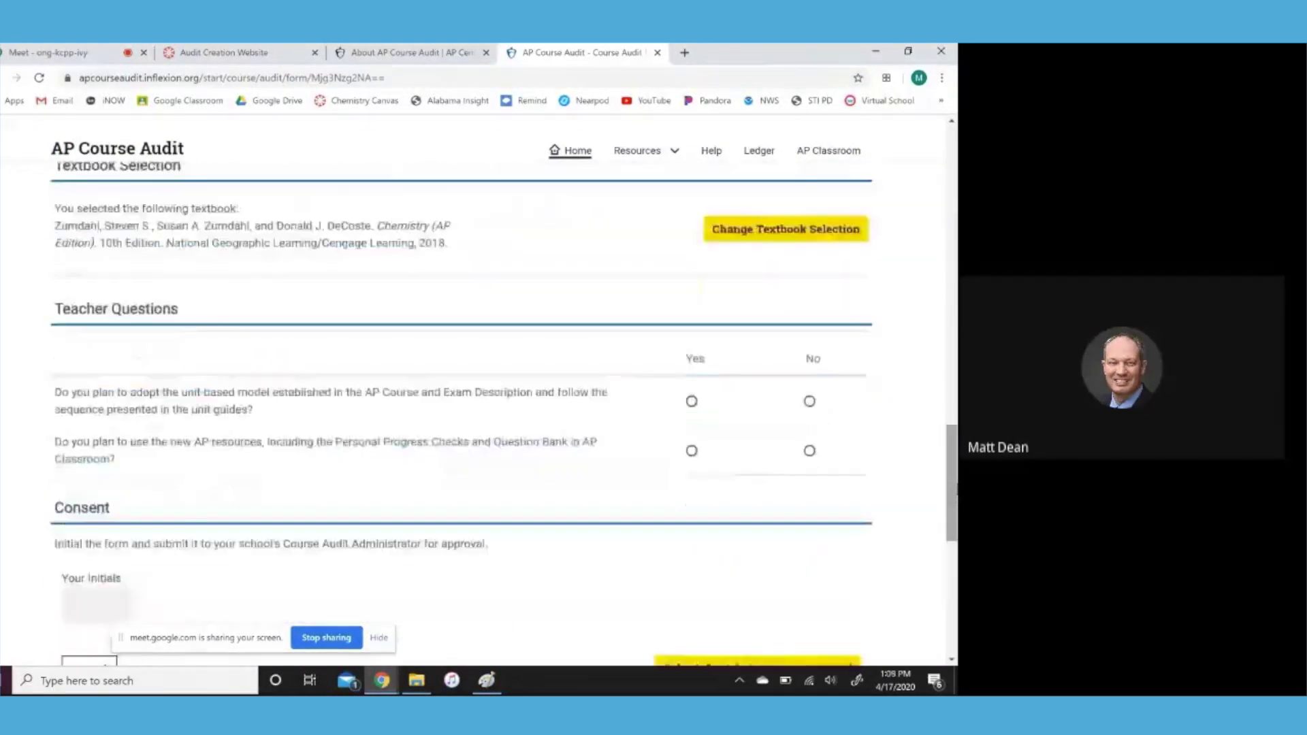
Answer Yes to the unit-based model and new AP resources questions, enter the teacher's initials, and submit for approval
{"action": "scroll", "coordinate": [477, 408], "scroll_direction": "down", "scroll_amount": 1}
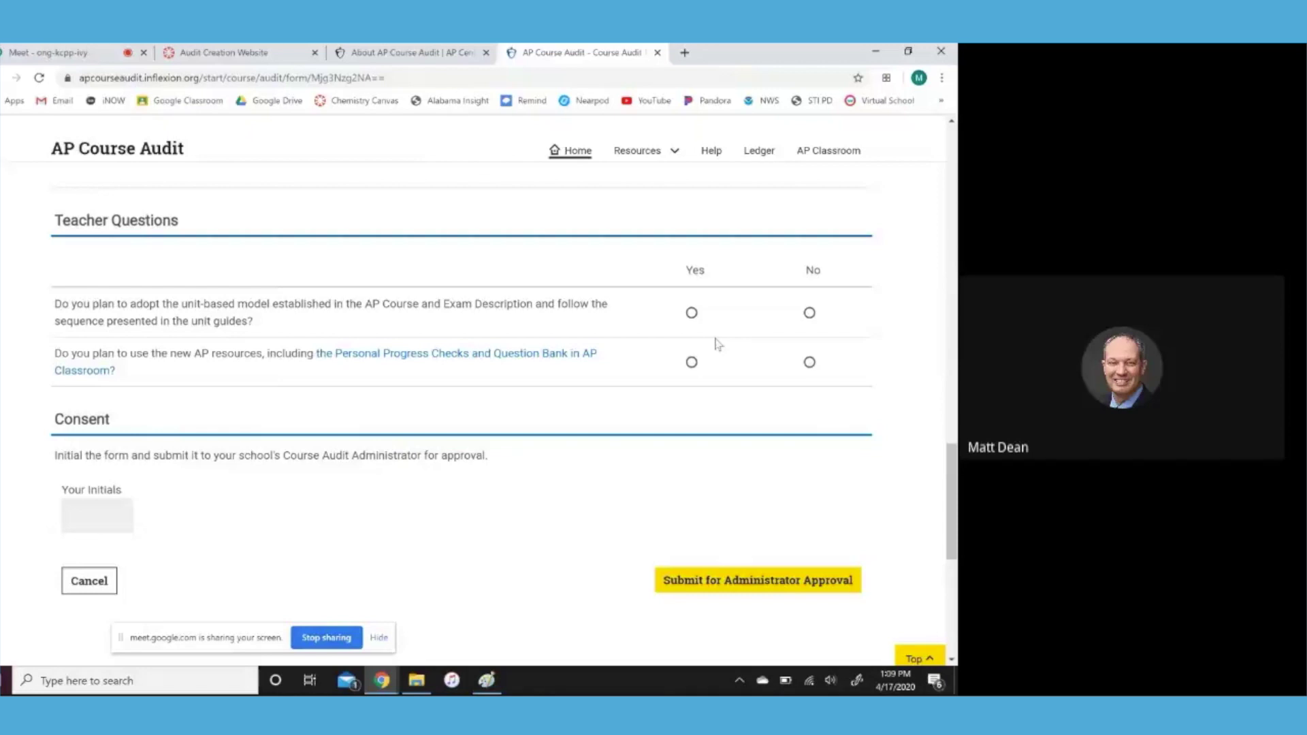
{"action": "left_click", "coordinate": [691, 312]}
{"action": "left_click", "coordinate": [692, 362]}
{"action": "left_click", "coordinate": [106, 519]}
{"action": "type", "text": "MB"}
{"action": "left_click", "coordinate": [776, 582]}
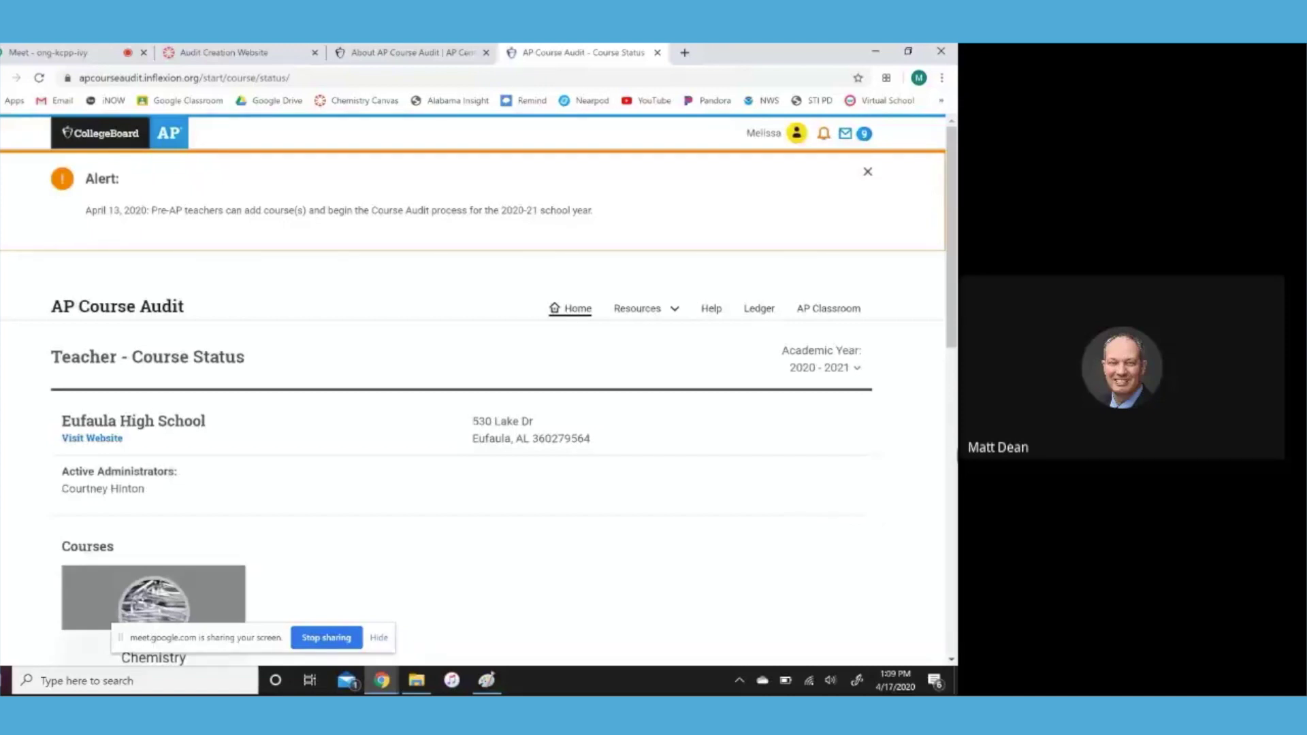
Start the Chemistry course document submission and choose adopting unit guides or a sample syllabus
{"action": "scroll", "coordinate": [848, 470], "scroll_direction": "down", "scroll_amount": 5}
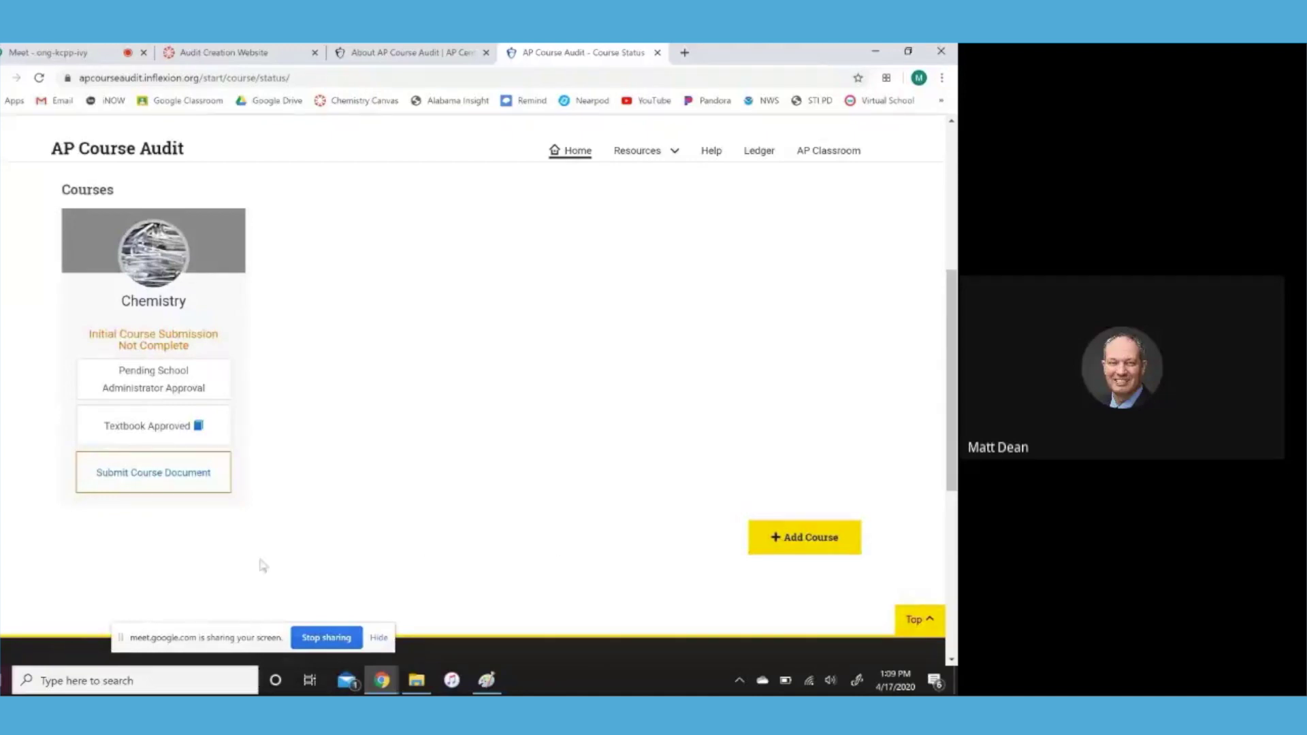
{"action": "left_click", "coordinate": [138, 474]}
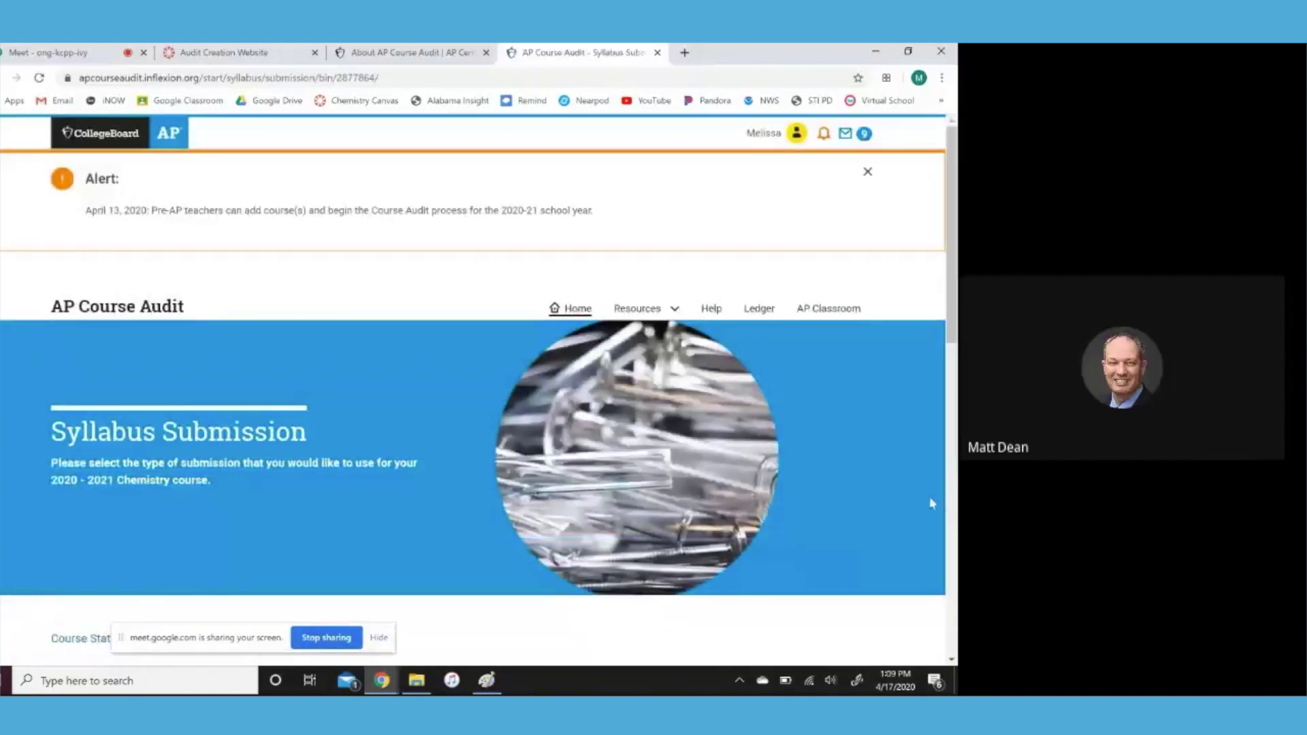
{"action": "scroll", "coordinate": [878, 510], "scroll_direction": "down", "scroll_amount": 8}
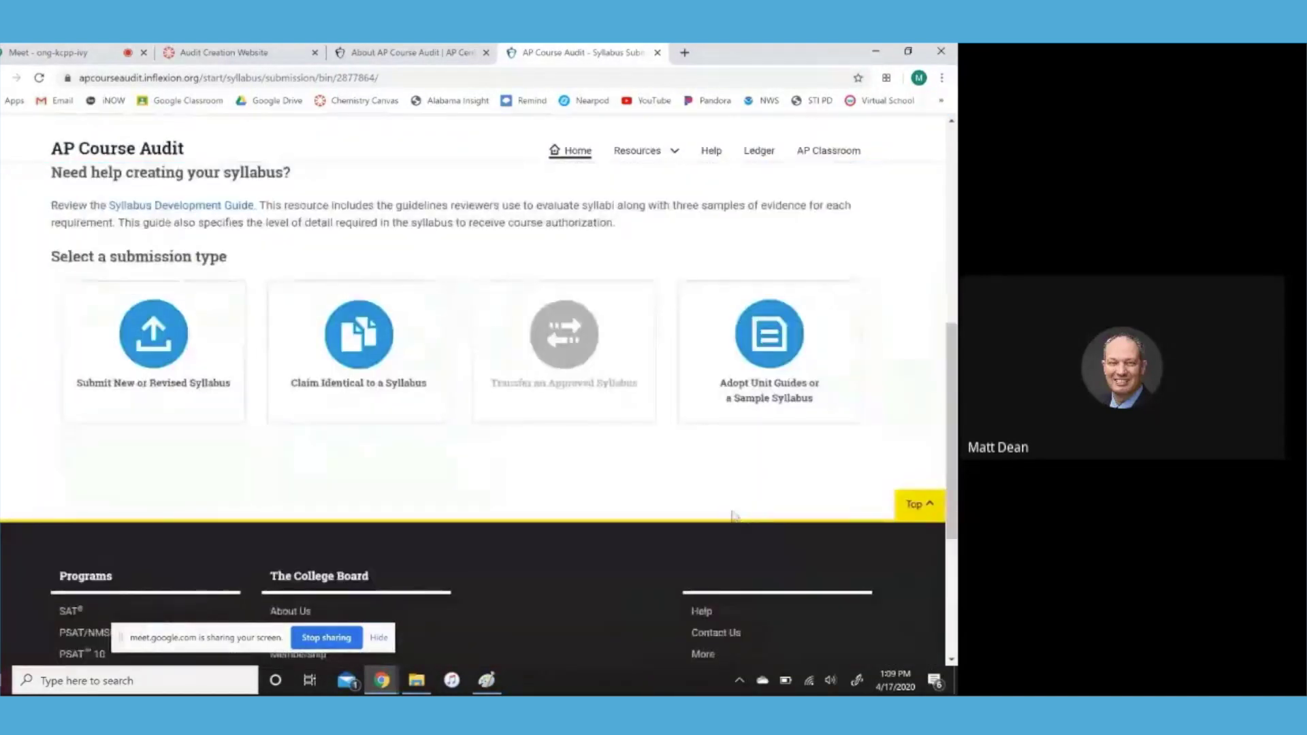
{"action": "scroll", "coordinate": [733, 515], "scroll_direction": "up", "scroll_amount": 1}
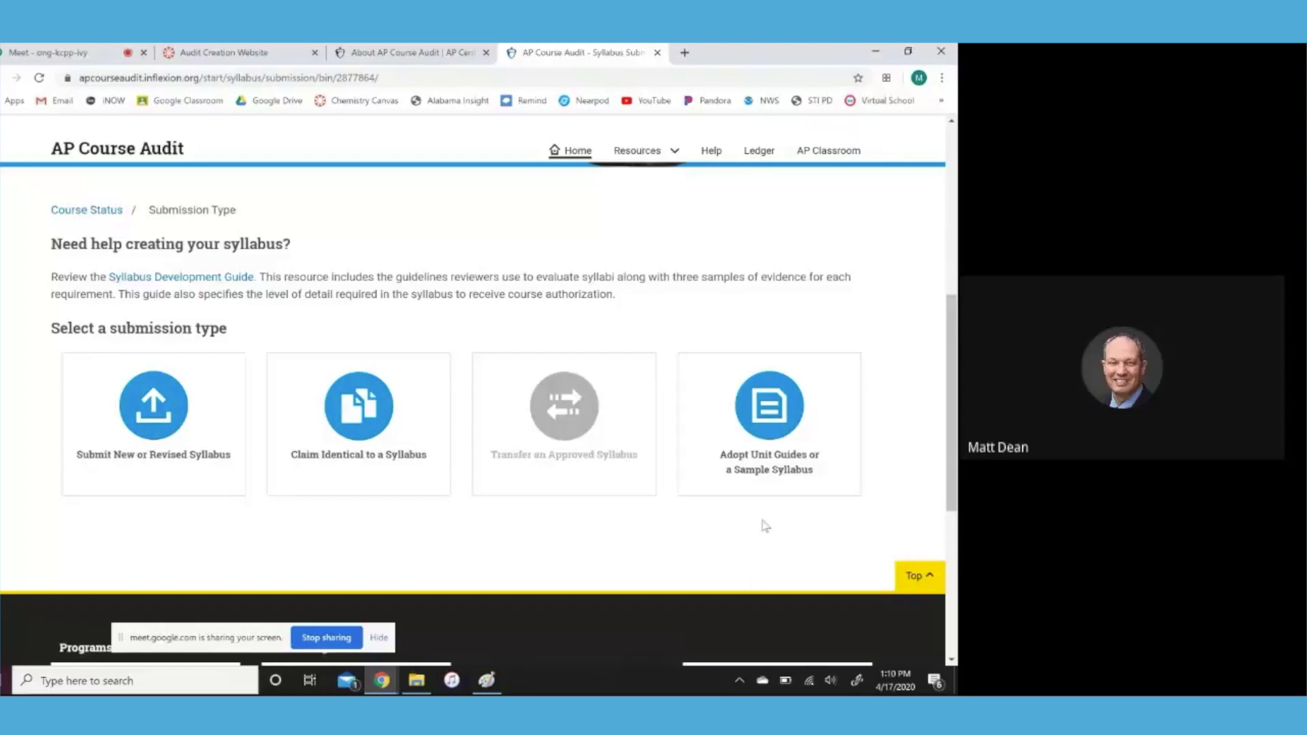
{"action": "left_click", "coordinate": [784, 474]}
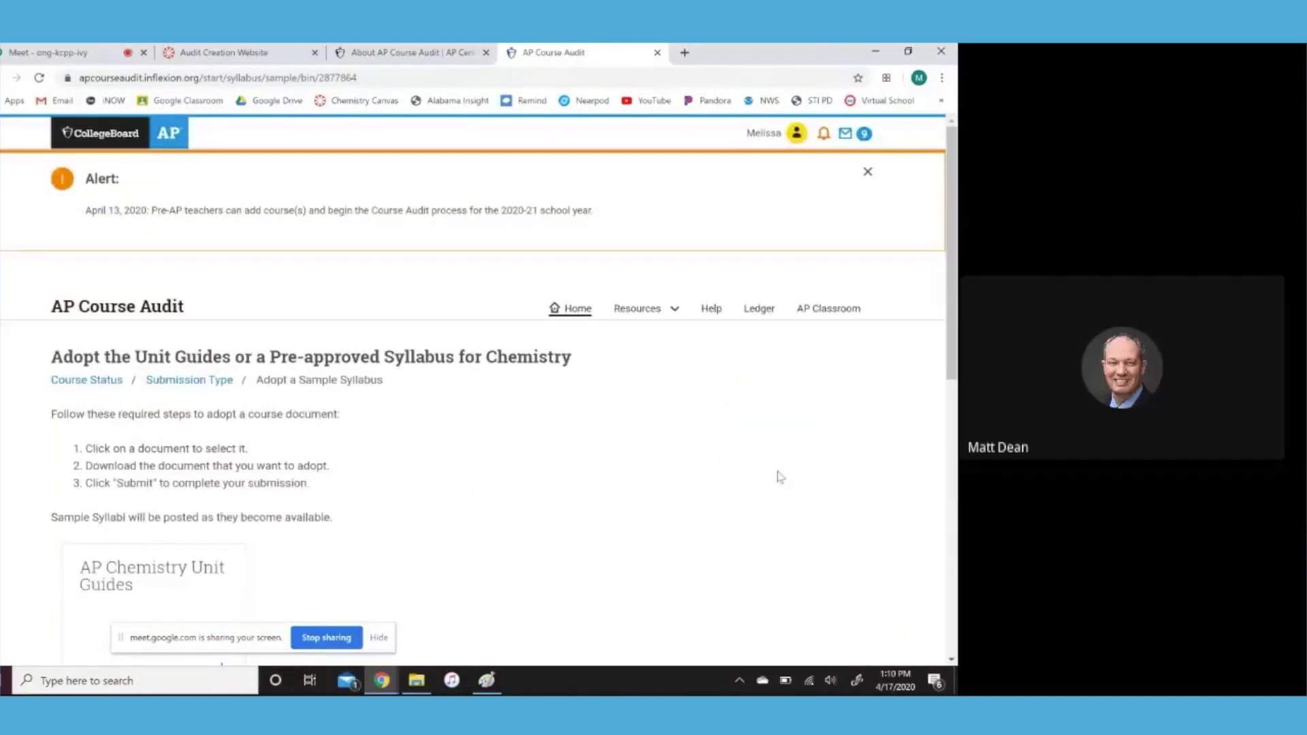
Download the AP Chemistry Unit Guides and submit them as the course document
{"action": "scroll", "coordinate": [780, 476], "scroll_direction": "down", "scroll_amount": 3}
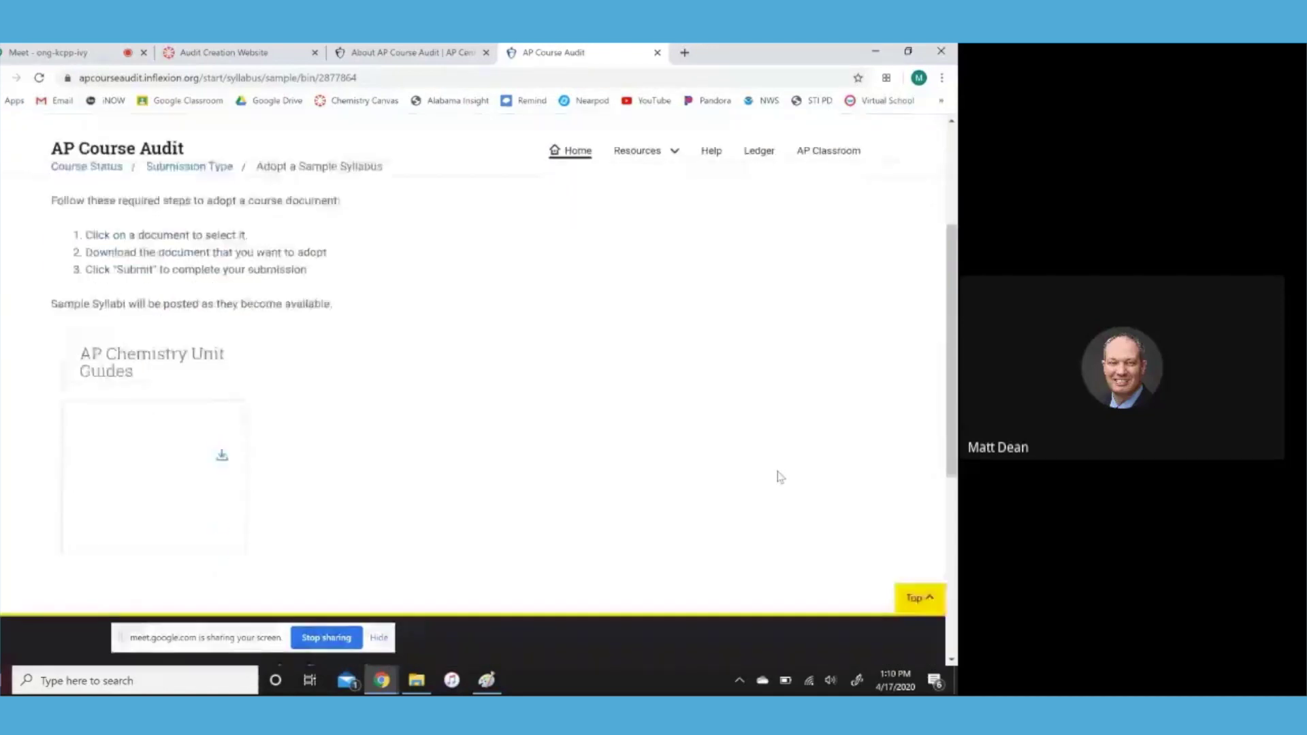
{"action": "scroll", "coordinate": [781, 477], "scroll_direction": "up", "scroll_amount": 2}
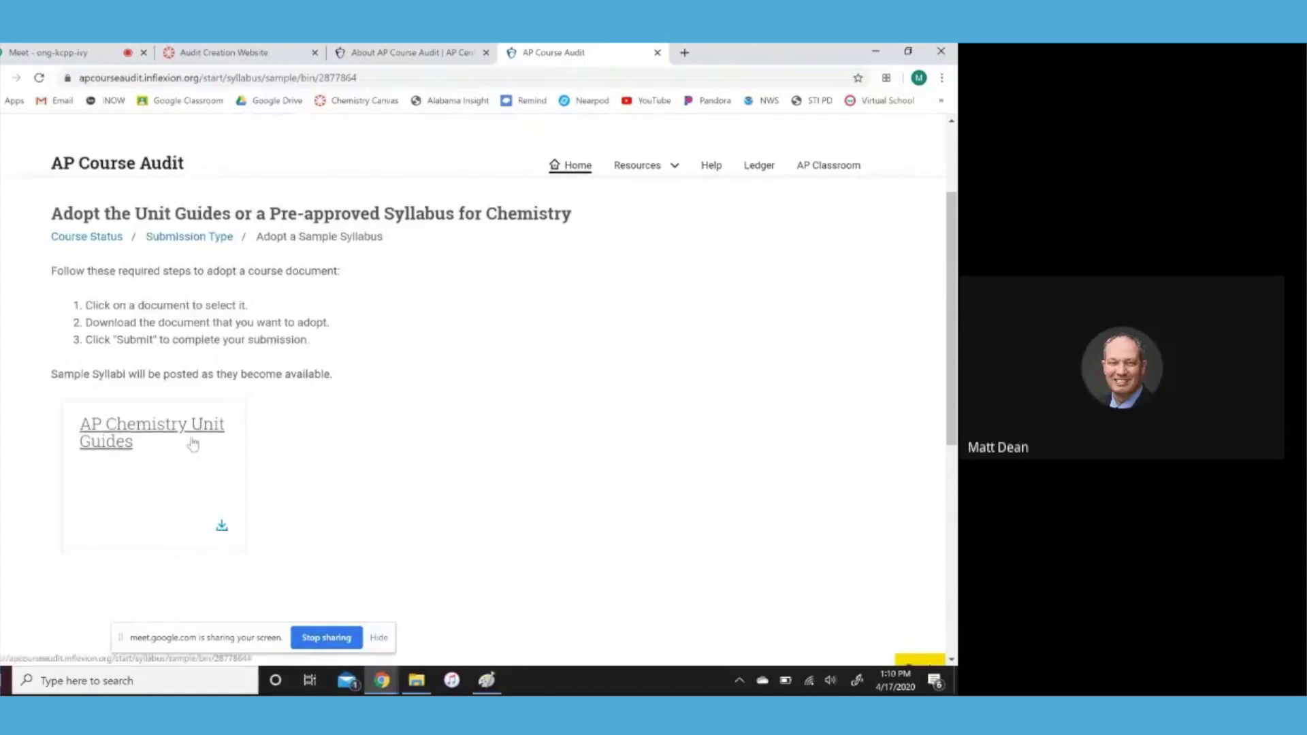
{"action": "left_click", "coordinate": [194, 444]}
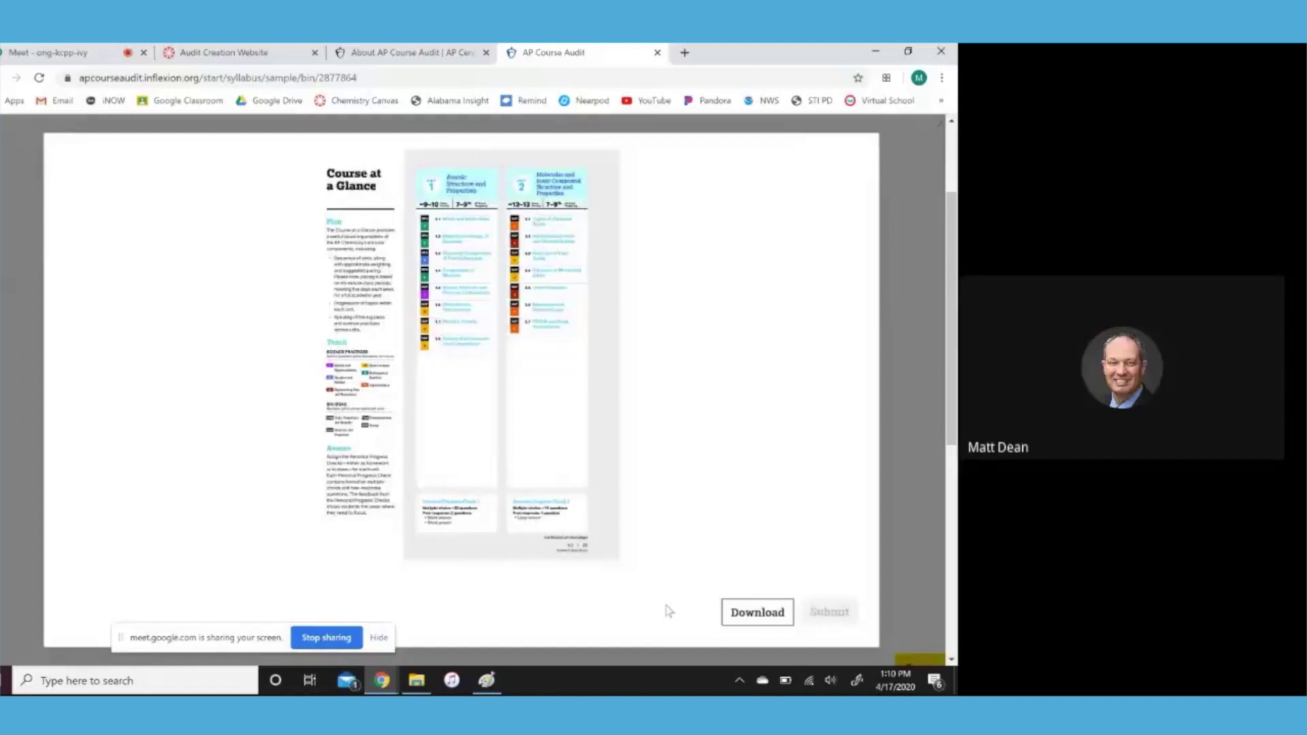
{"action": "left_click", "coordinate": [757, 615]}
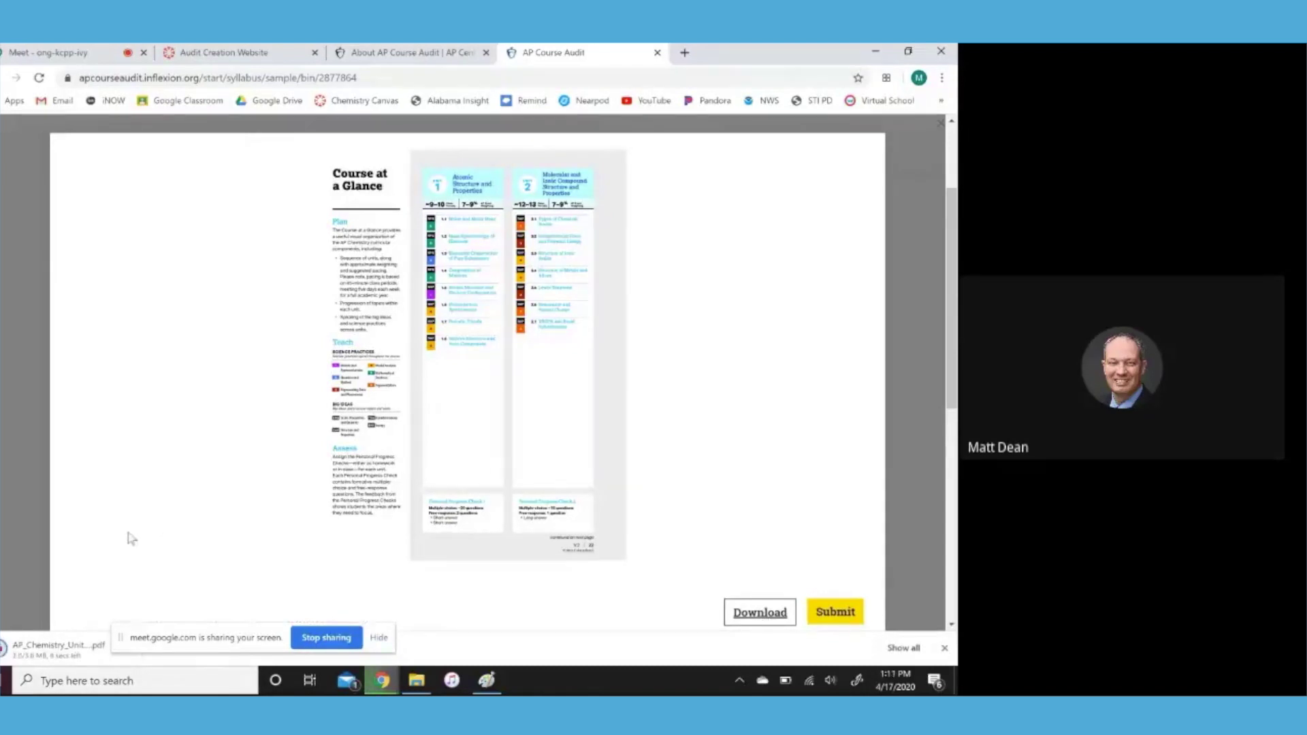
{"action": "left_click", "coordinate": [839, 614]}
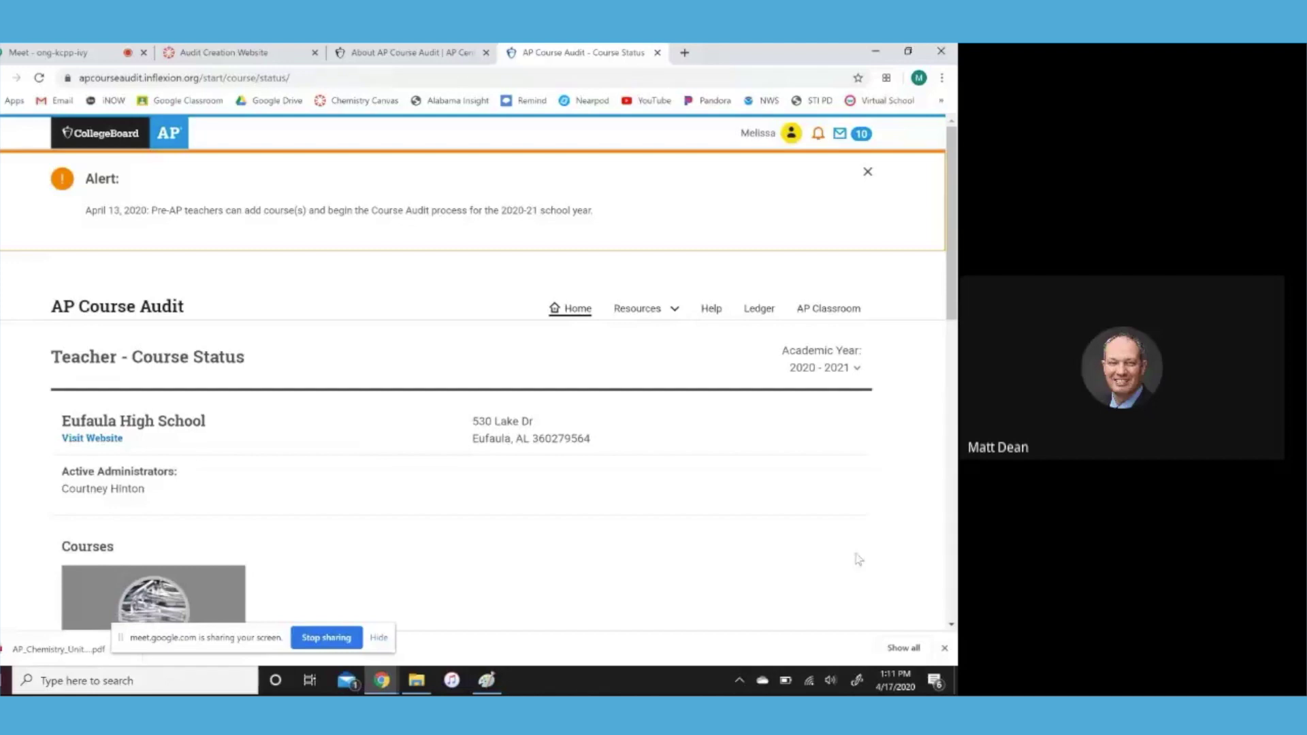
{"action": "scroll", "coordinate": [851, 564], "scroll_direction": "down", "scroll_amount": 5}
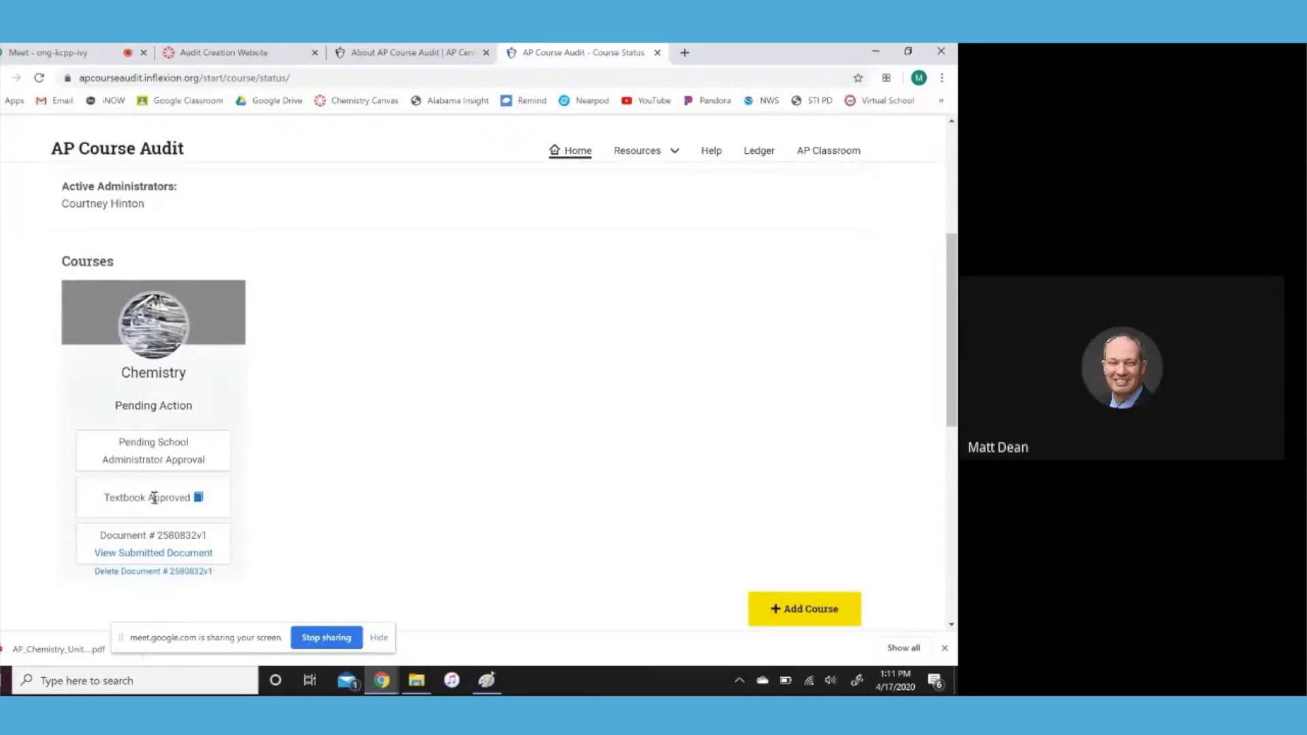
{"action": "mouse_move", "coordinate": [198, 499]}
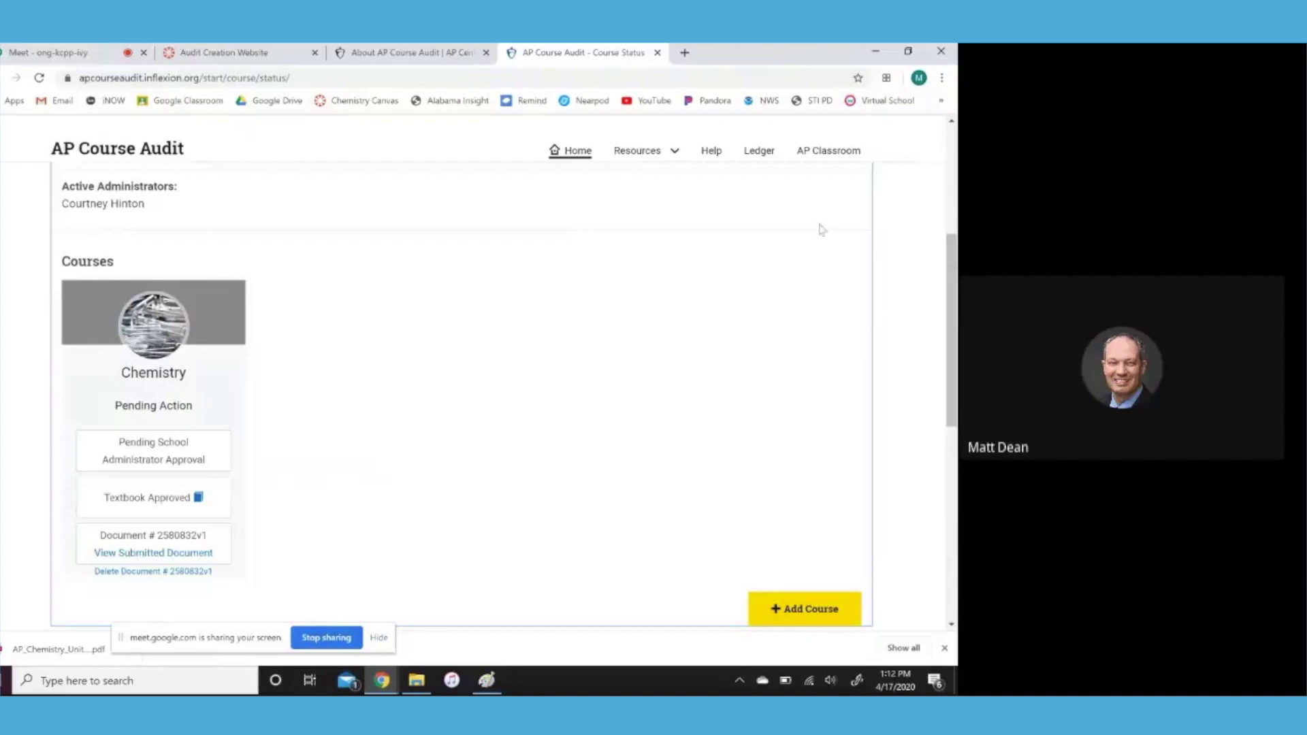
{"action": "left_click", "coordinate": [78, 683]}
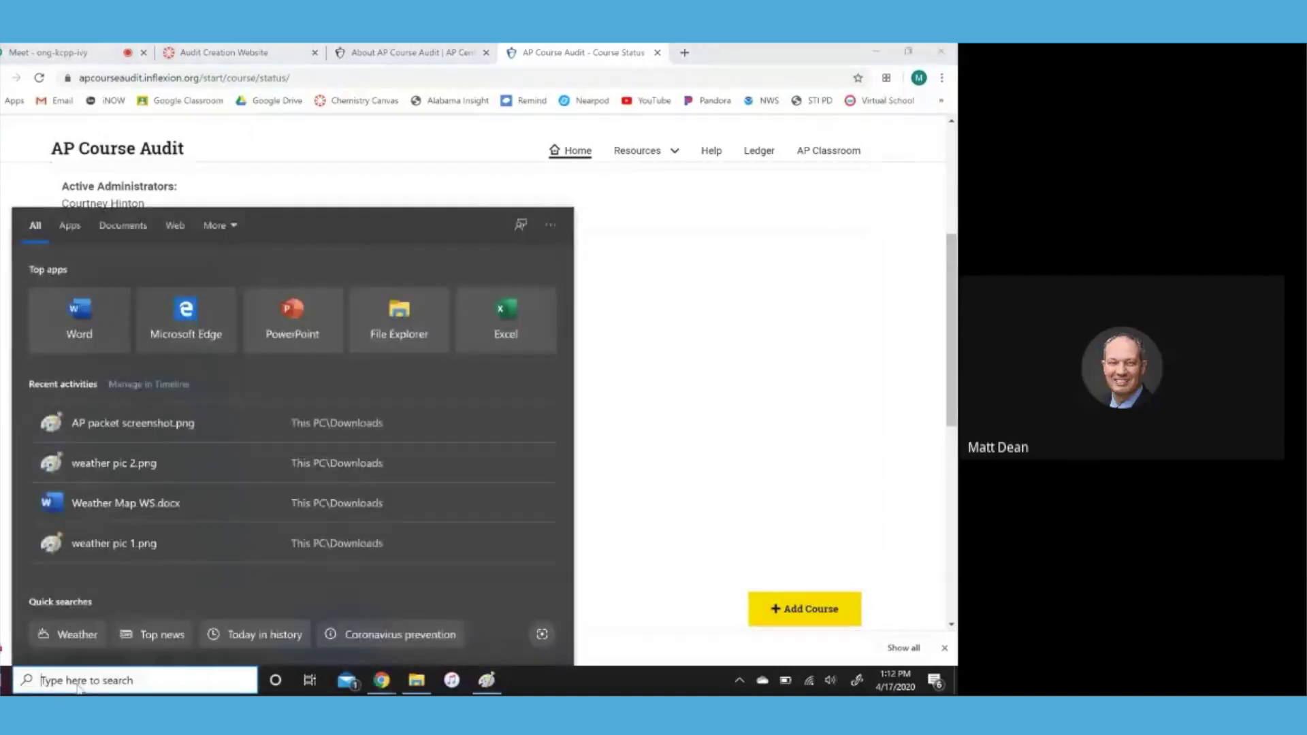
Create a blank Word document and paste the course status screenshot into it
{"action": "type", "text": "wo"}
{"action": "left_click", "coordinate": [82, 292]}
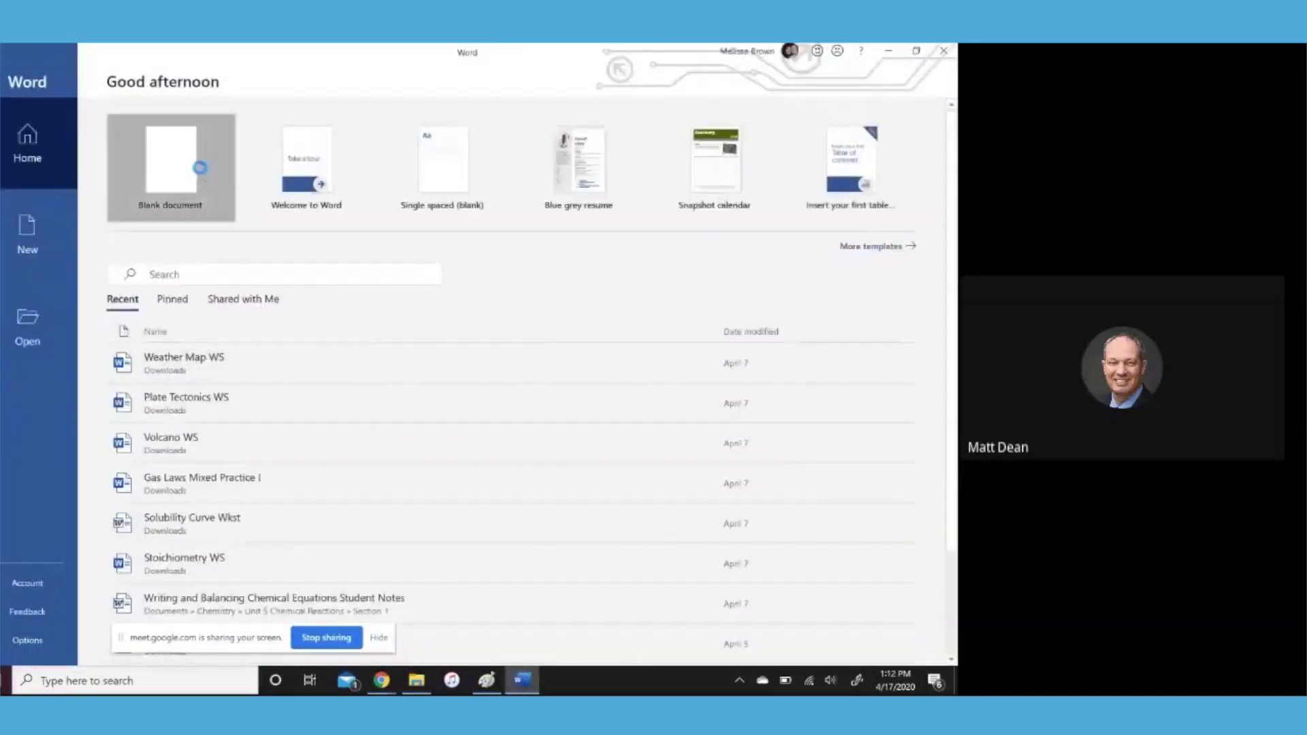
{"action": "left_click", "coordinate": [194, 167]}
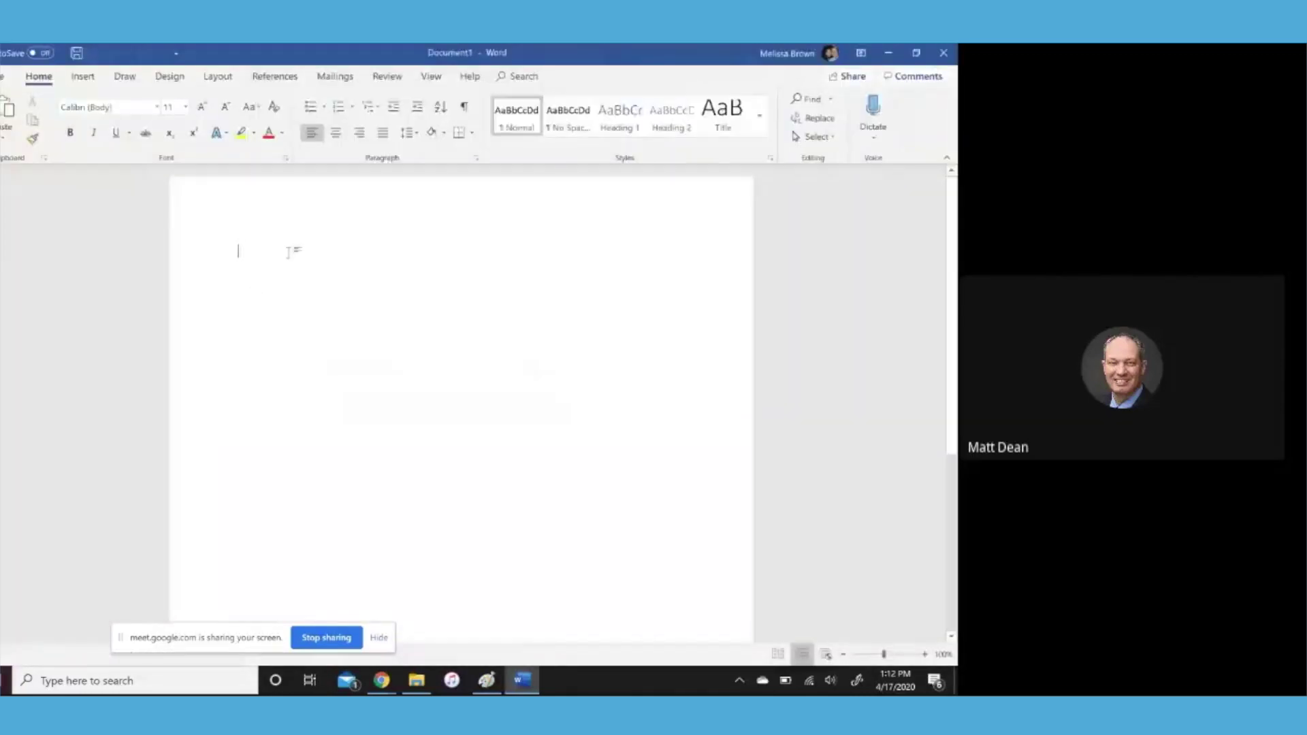
{"action": "right_click", "coordinate": [287, 252]}
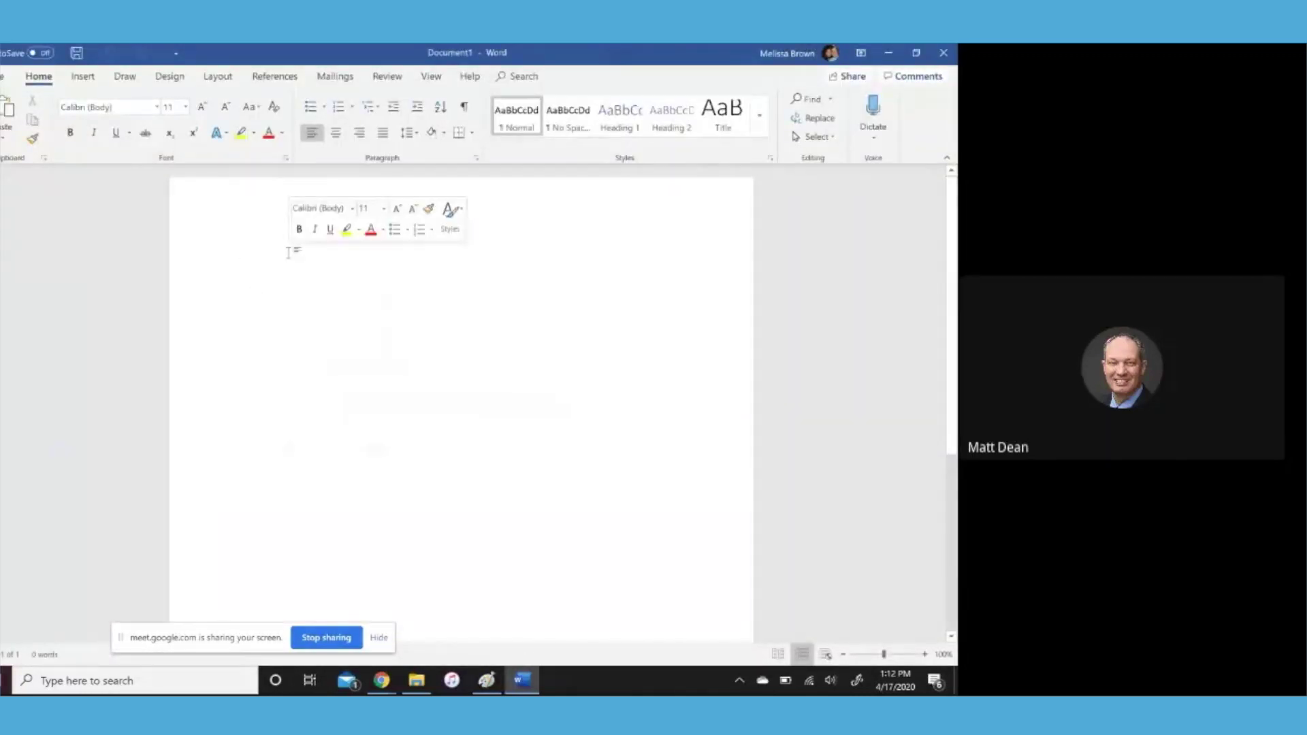
{"action": "key", "text": "ctrl+v"}
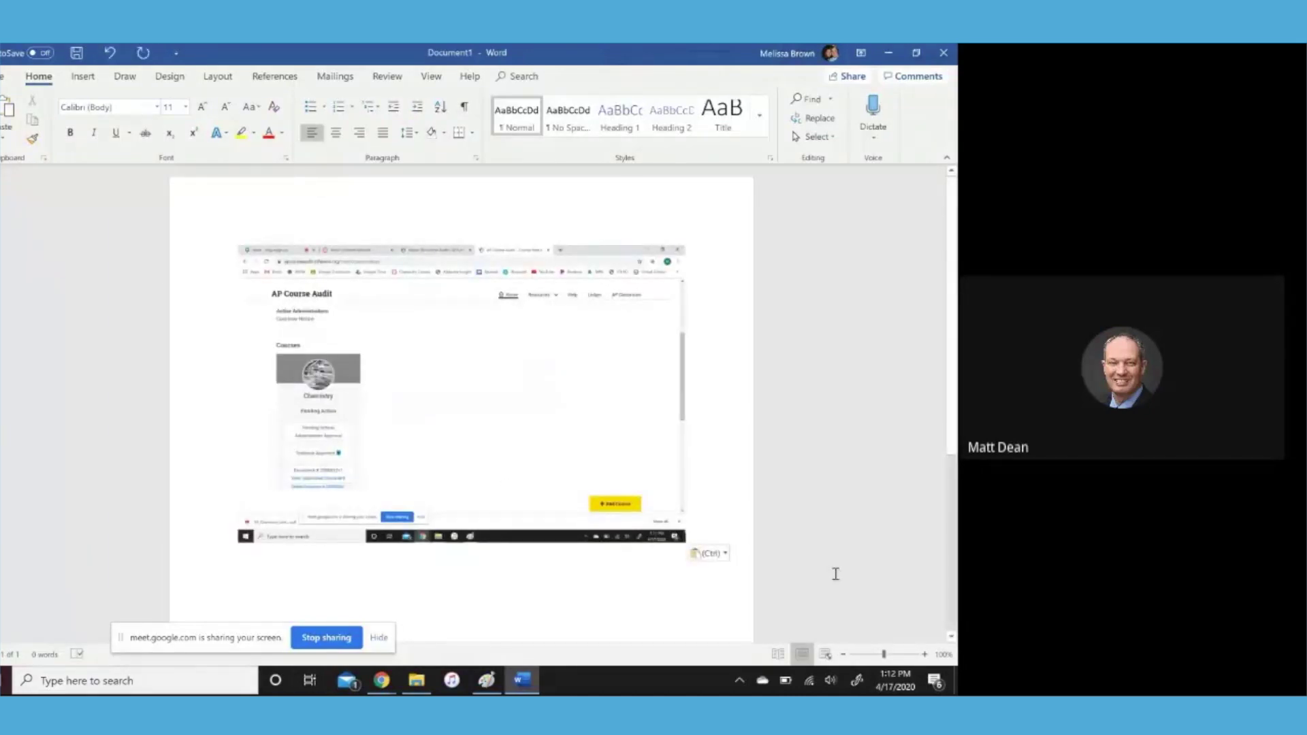
Save the document as 'AP Audit' in the Downloads folder
{"action": "left_click", "coordinate": [87, 54]}
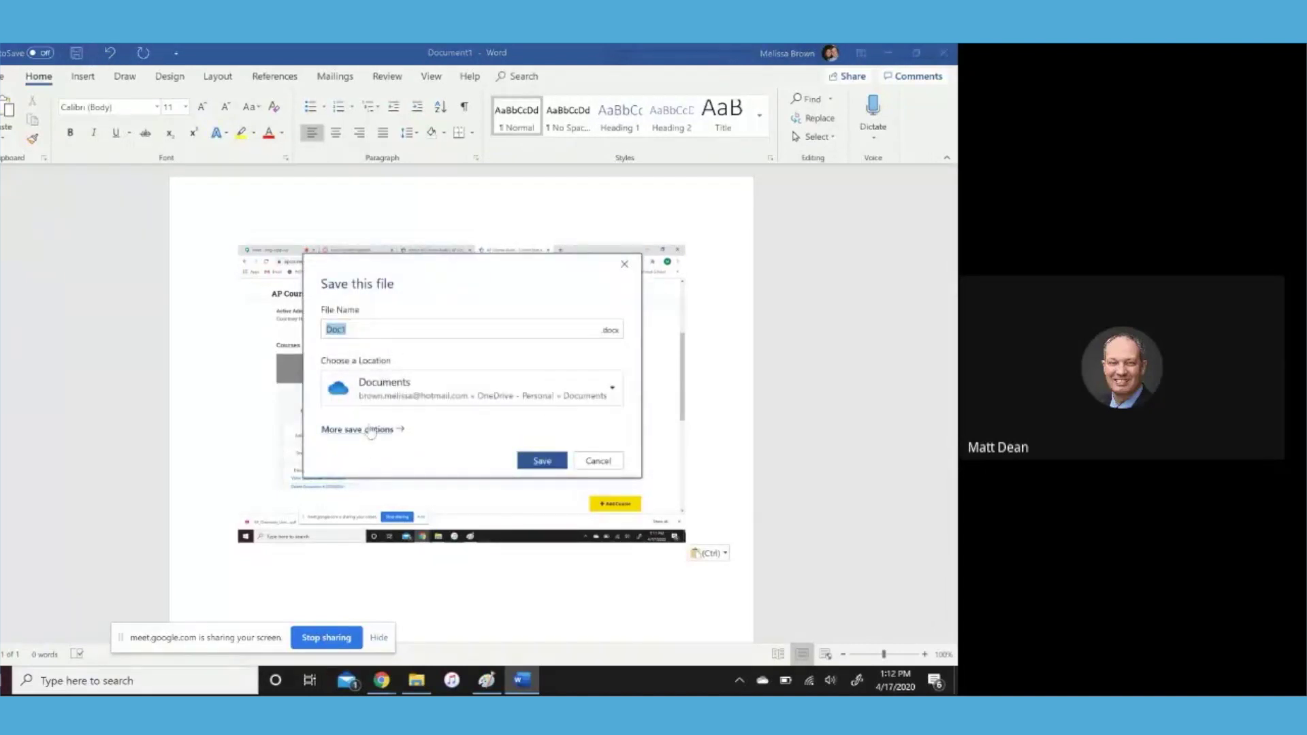
{"action": "left_click", "coordinate": [390, 430]}
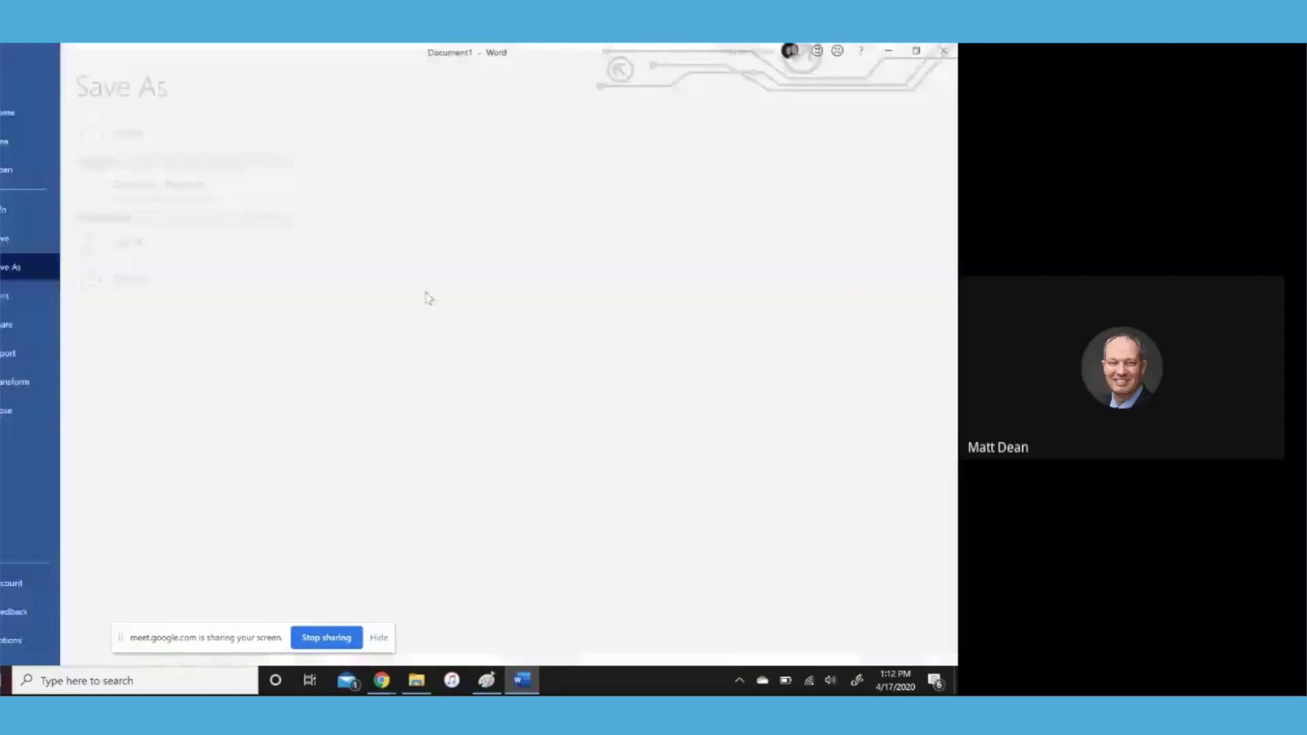
{"action": "left_click", "coordinate": [735, 184]}
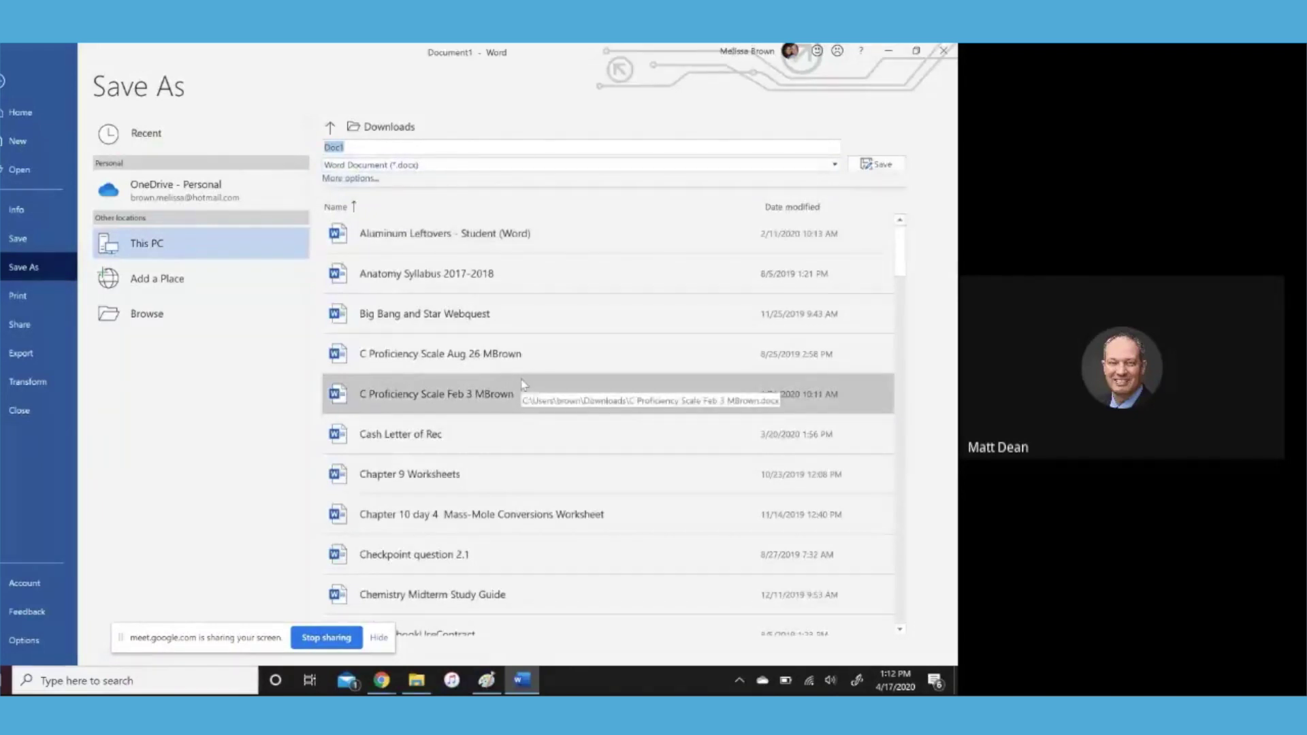
{"action": "type", "text": "AP A"}
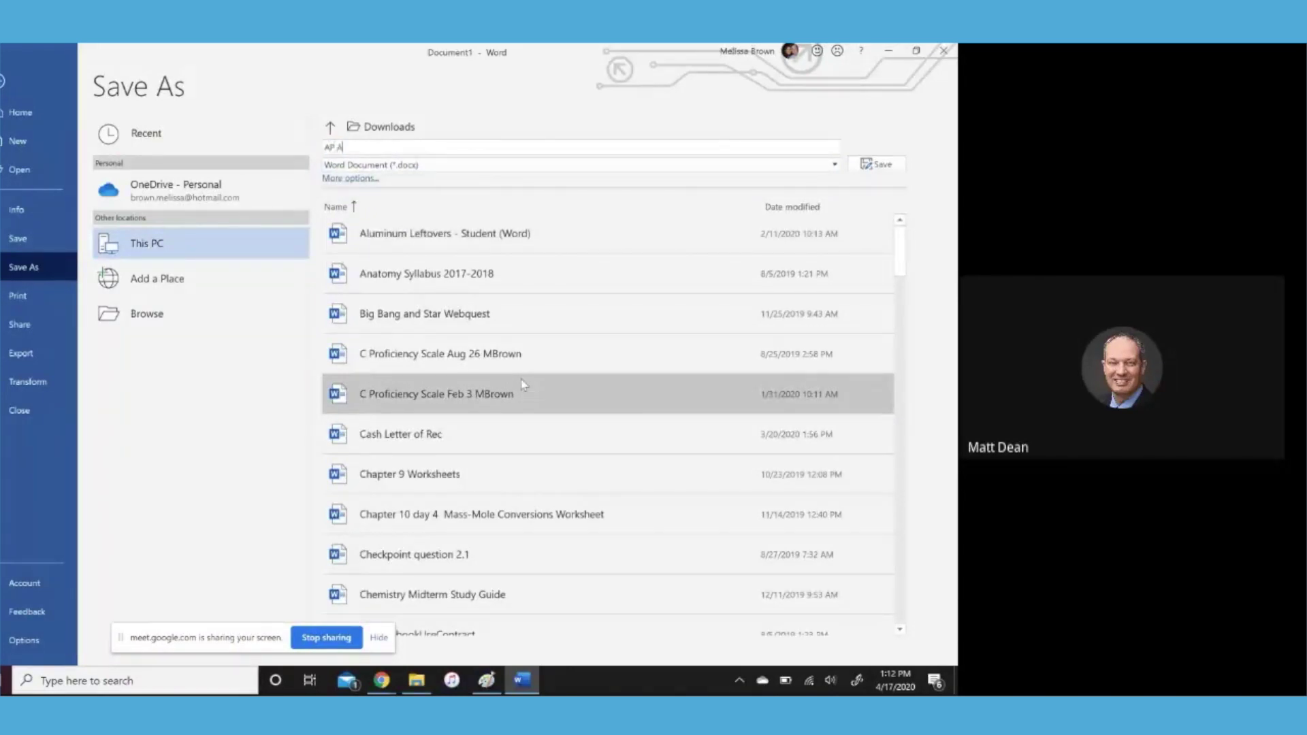
{"action": "type", "text": "udit"}
{"action": "left_click", "coordinate": [889, 167]}
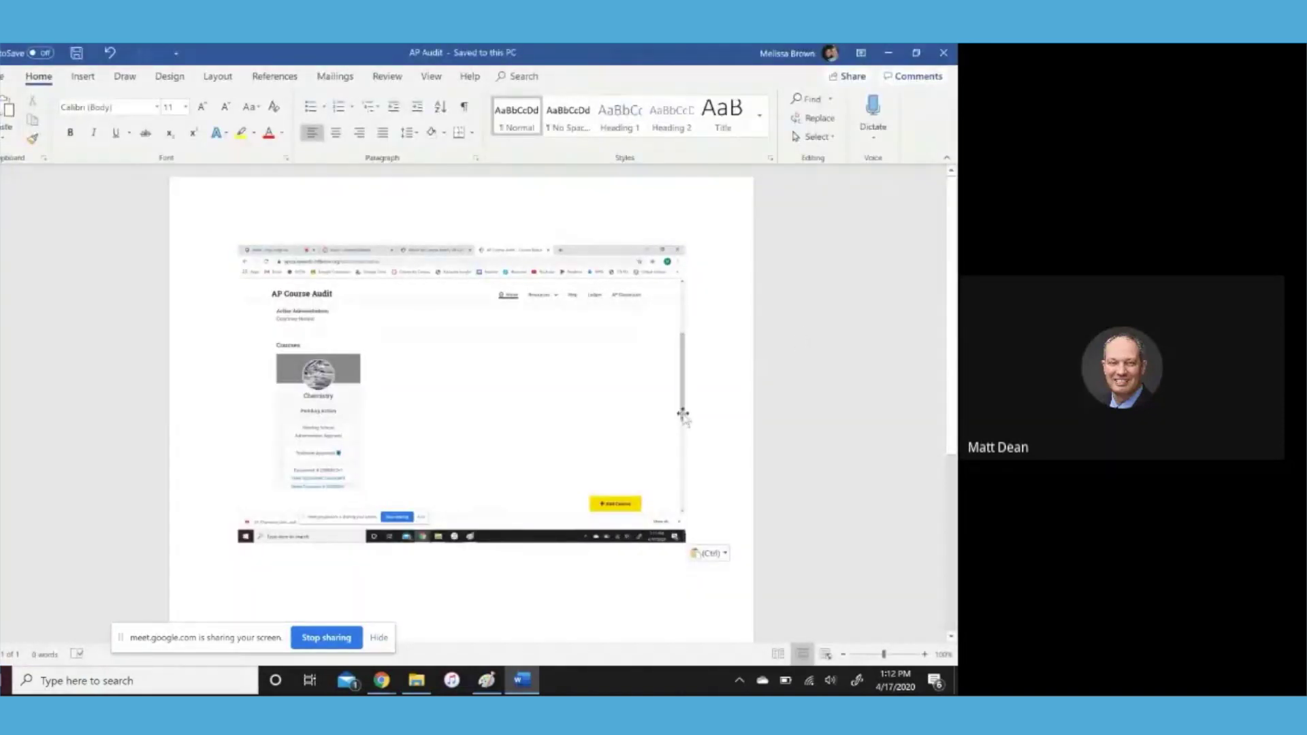
{"action": "mouse_move", "coordinate": [392, 687]}
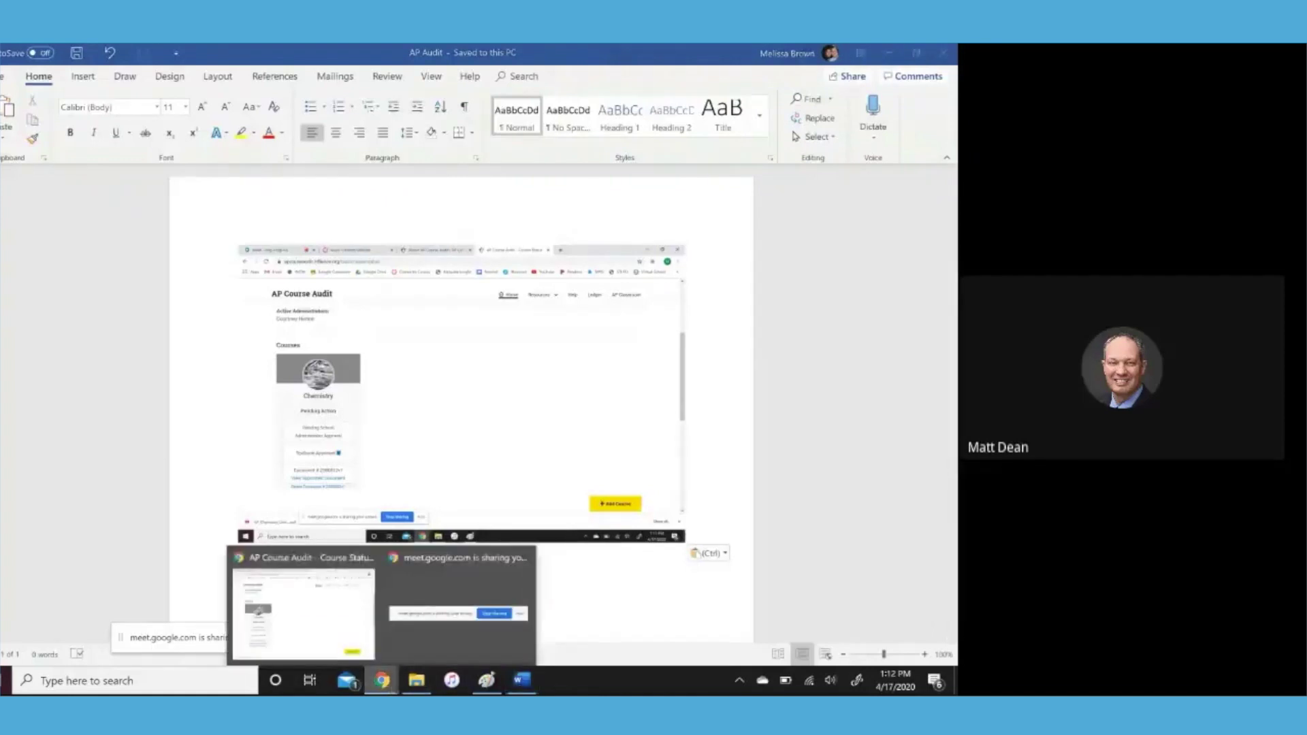
{"action": "left_click", "coordinate": [313, 599]}
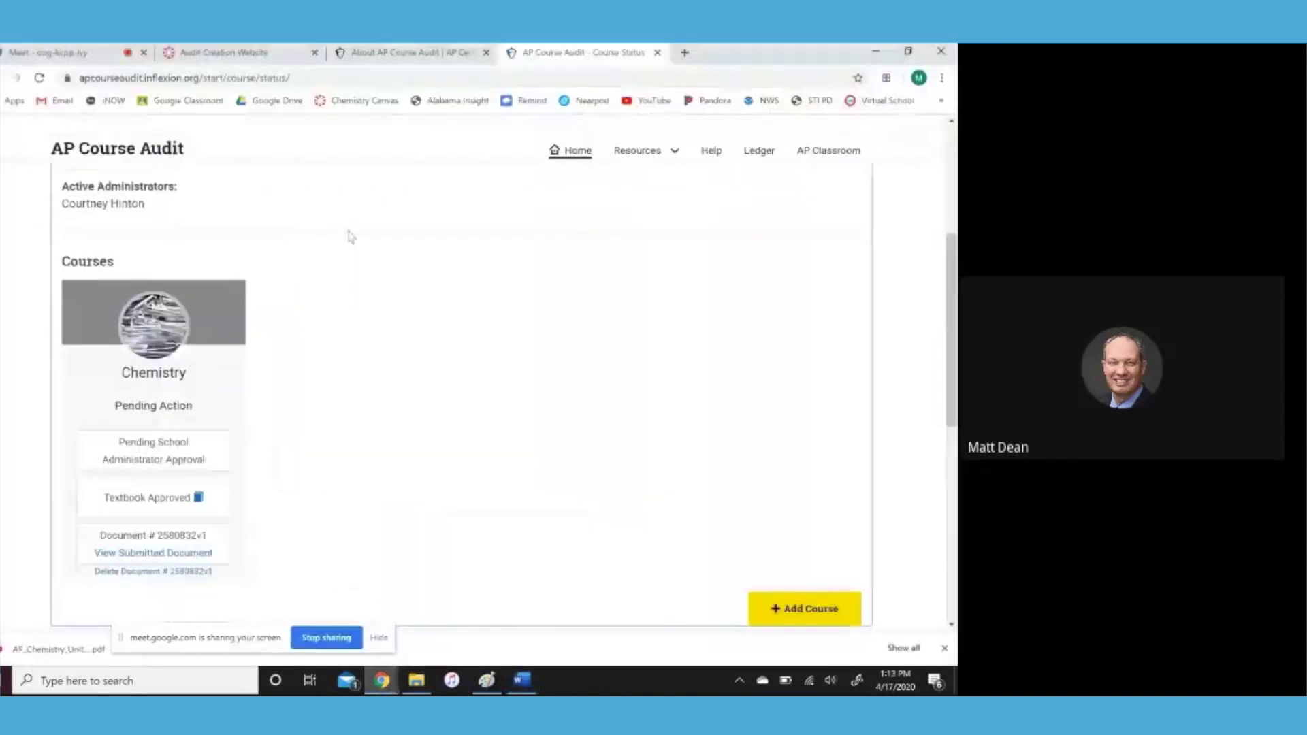
Open the Audit Form Submission Verification assignment from the Canvas course modules
{"action": "left_click", "coordinate": [265, 52]}
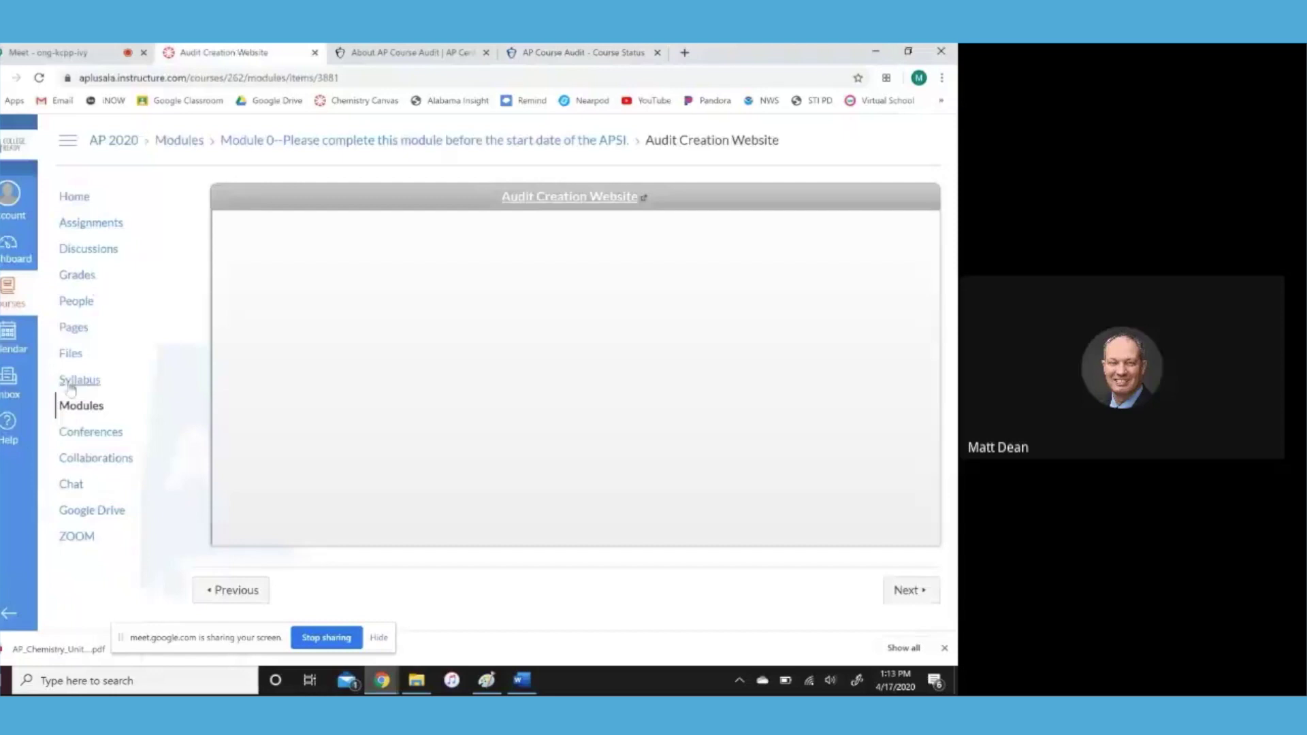
{"action": "left_click", "coordinate": [75, 417]}
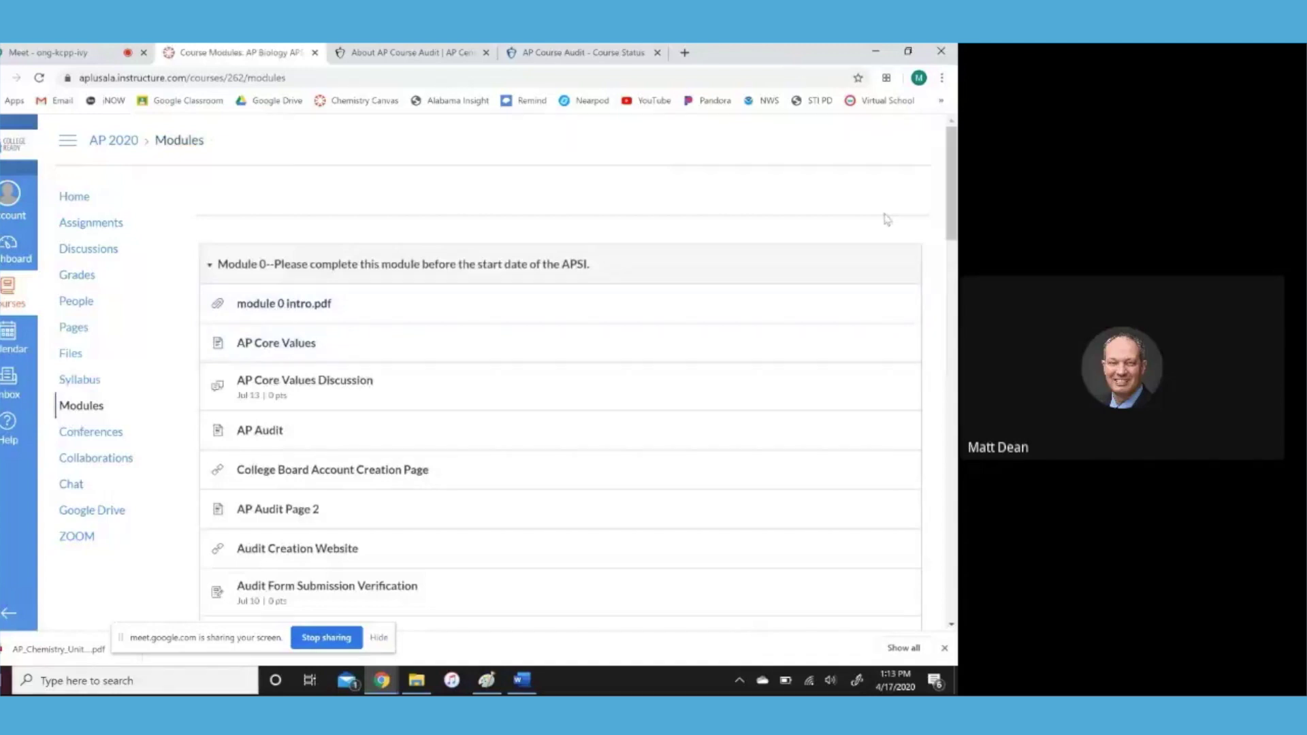
{"action": "scroll", "coordinate": [887, 219], "scroll_direction": "down", "scroll_amount": 2}
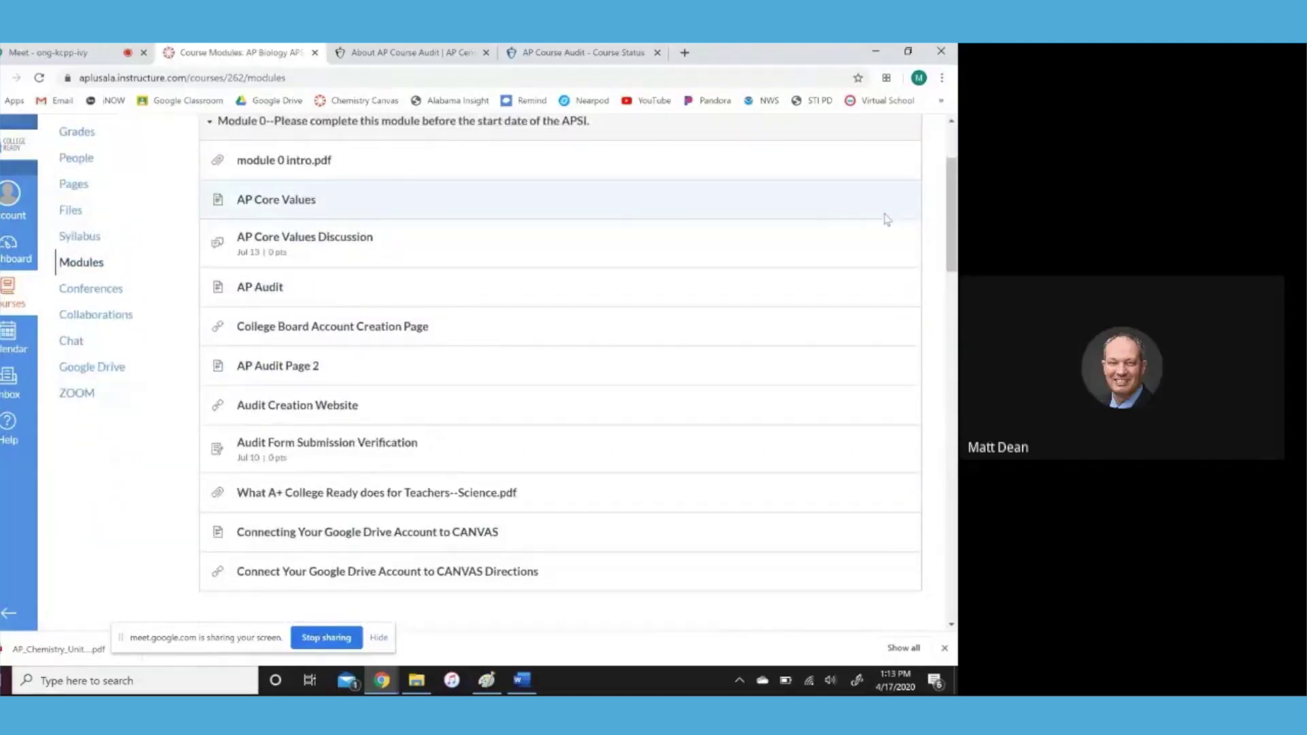
{"action": "left_click", "coordinate": [351, 449]}
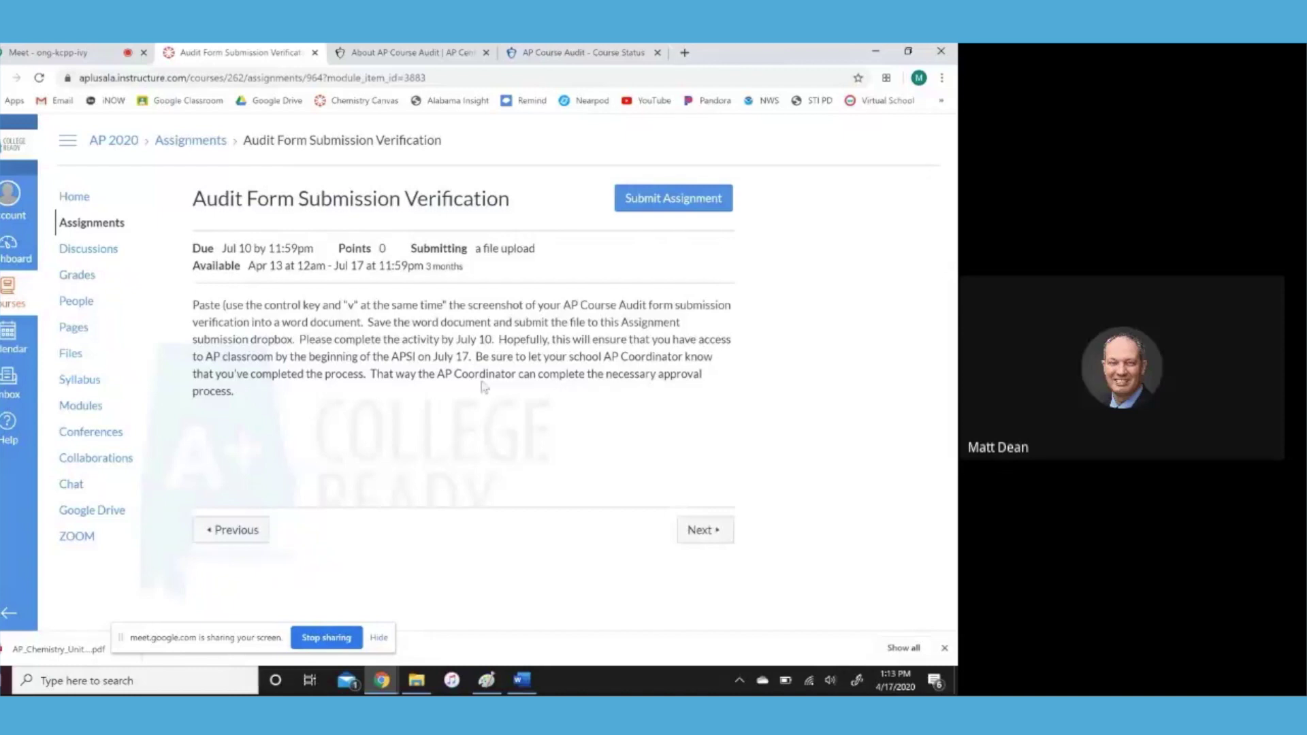
Attach the AP Audit document and submit the assignment
{"action": "left_click", "coordinate": [703, 197]}
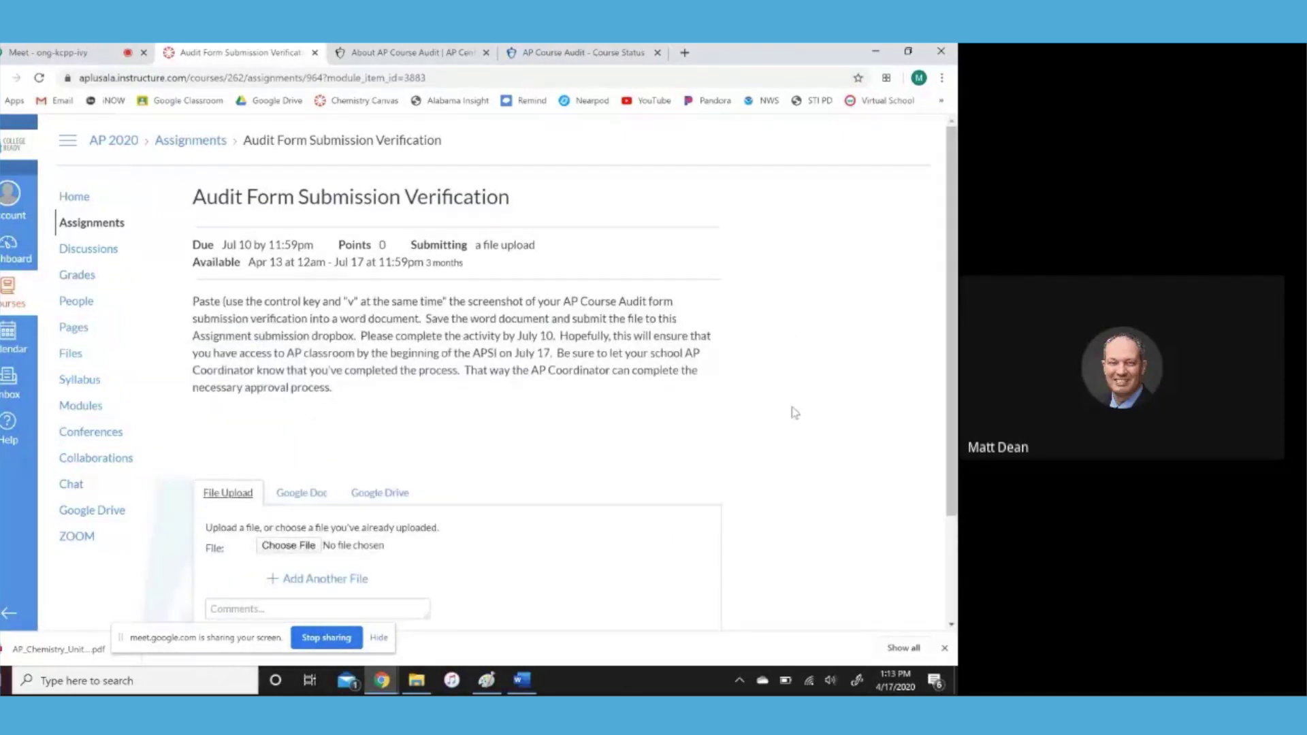
{"action": "scroll", "coordinate": [793, 409], "scroll_direction": "down", "scroll_amount": 2}
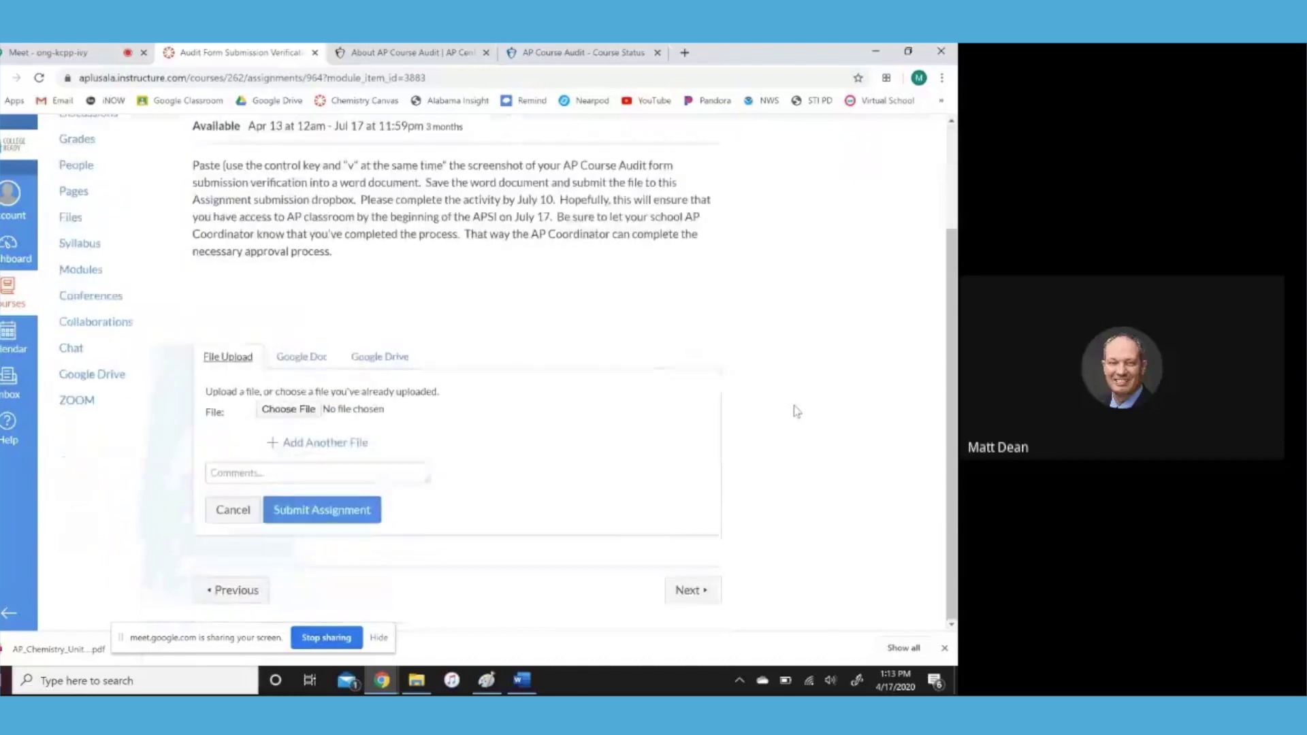
{"action": "left_click", "coordinate": [270, 415]}
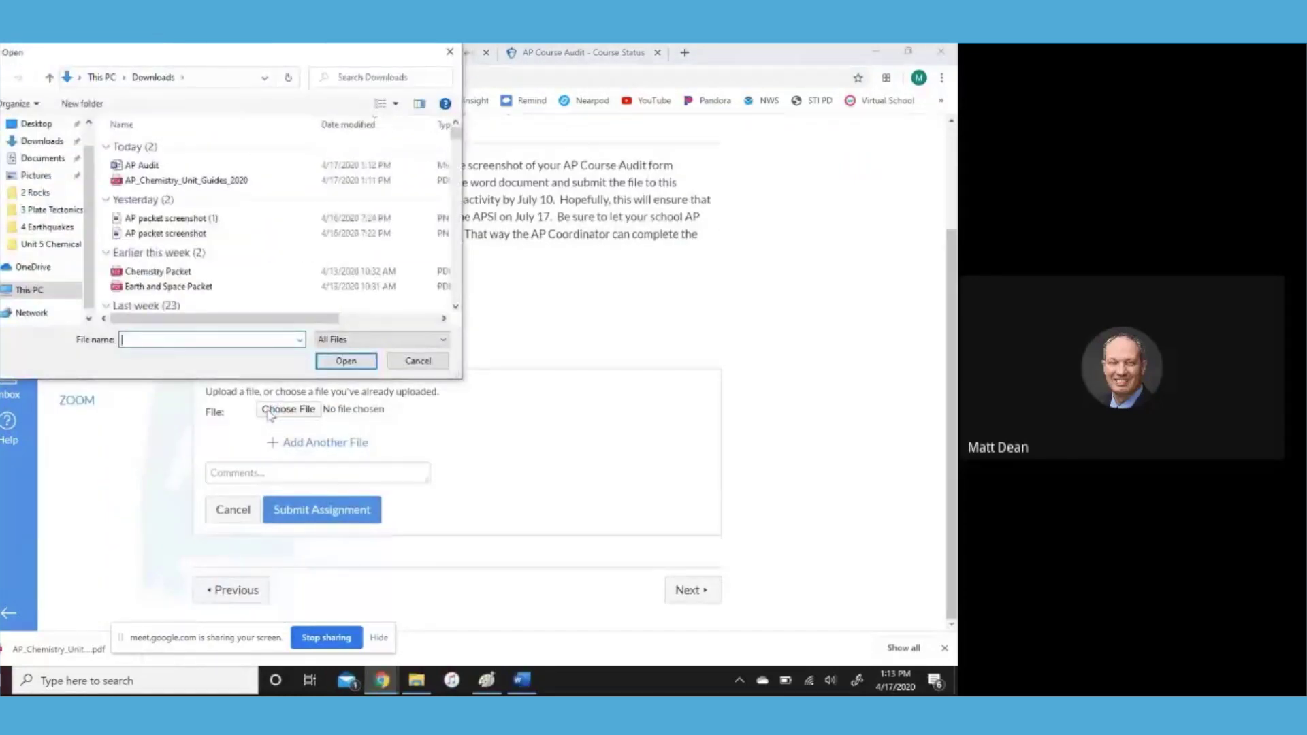
{"action": "left_click", "coordinate": [143, 165]}
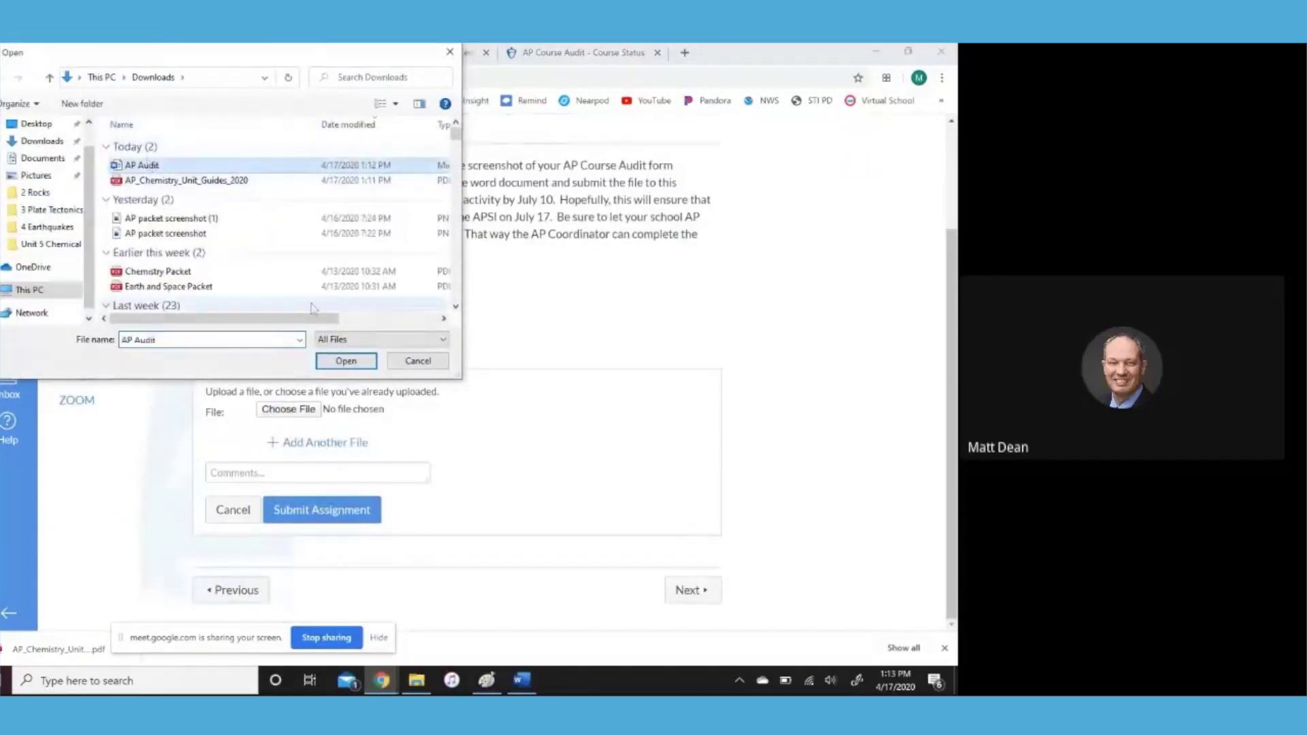
{"action": "left_click", "coordinate": [347, 361]}
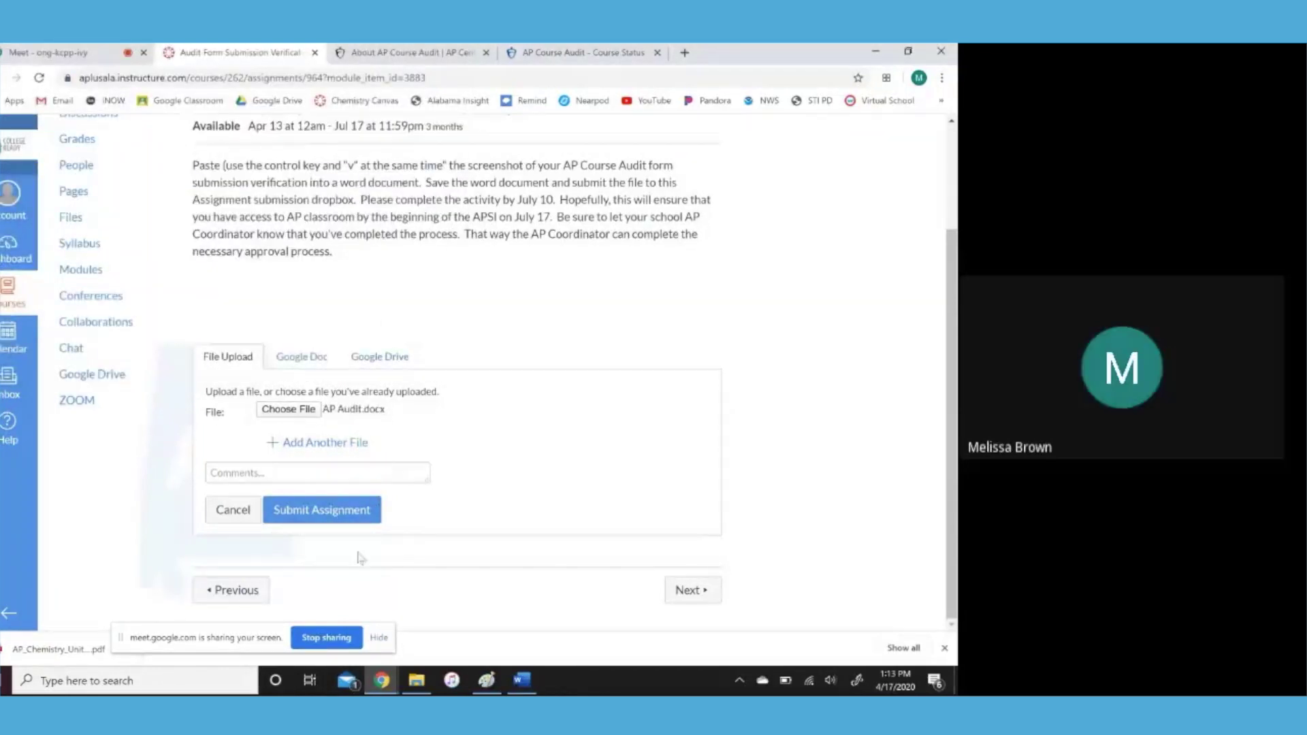
{"action": "left_click", "coordinate": [325, 517]}
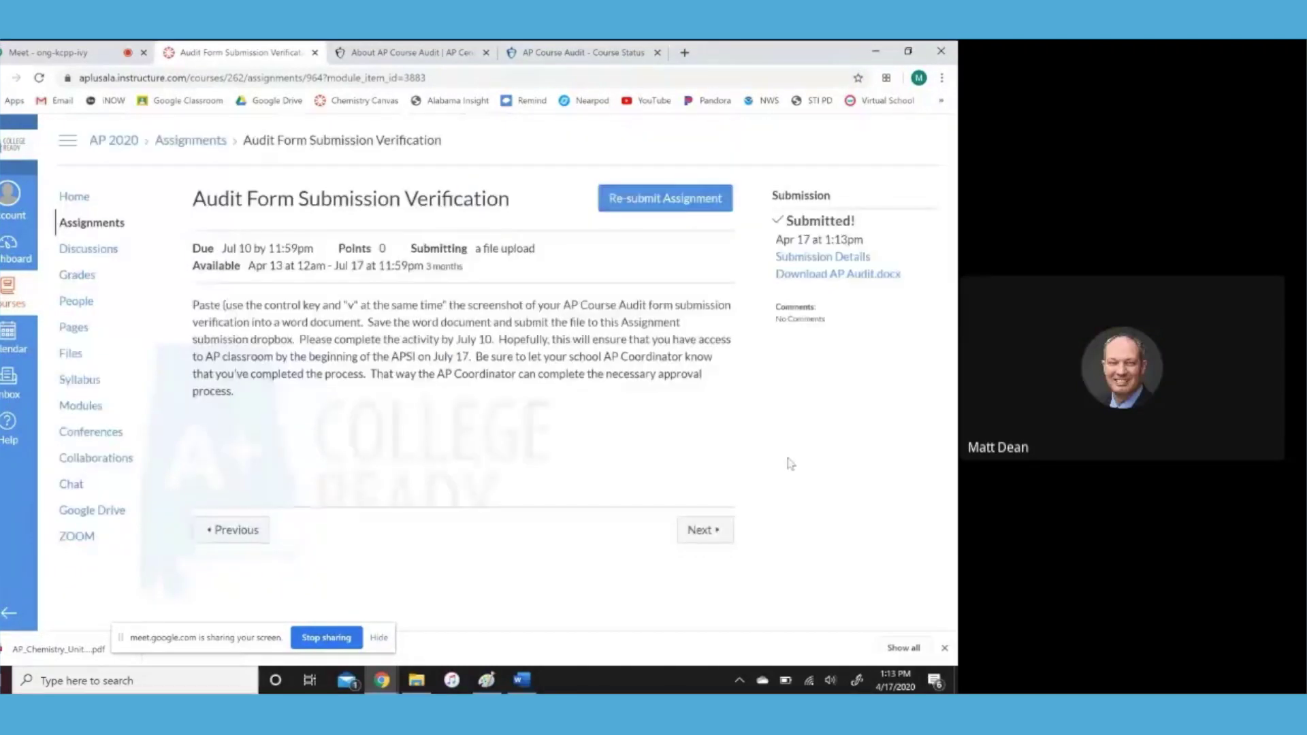